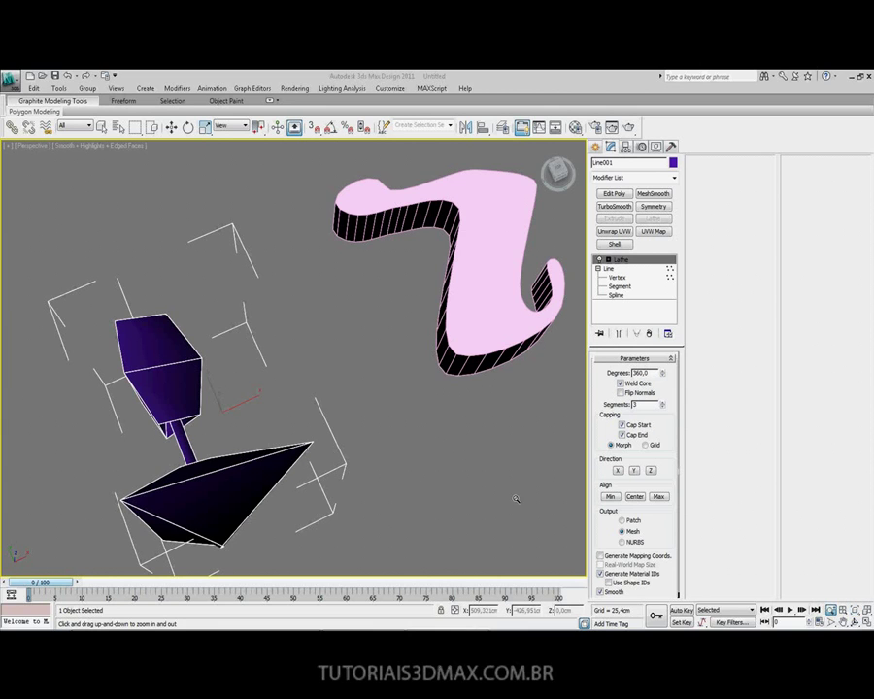
# Zoom and orbit the Perspective view, then select the purple lathed object
pyautogui.moveTo(517, 500)
pyautogui.mouseDown()
pyautogui.moveTo(156, 276)
pyautogui.moveTo(197, 315)
pyautogui.moveTo(209, 295)
pyautogui.moveTo(226, 306)
pyautogui.moveTo(229, 337)
pyautogui.moveTo(253, 327)
pyautogui.moveTo(224, 335)
pyautogui.mouseUp()
pyautogui.rightClick(224, 335)
pyautogui.click(394, 434)
pyautogui.keyDown('alt'); pyautogui.moveTo(393, 434); pyautogui.dragTo(234, 412, button='middle'); pyautogui.keyUp('alt')
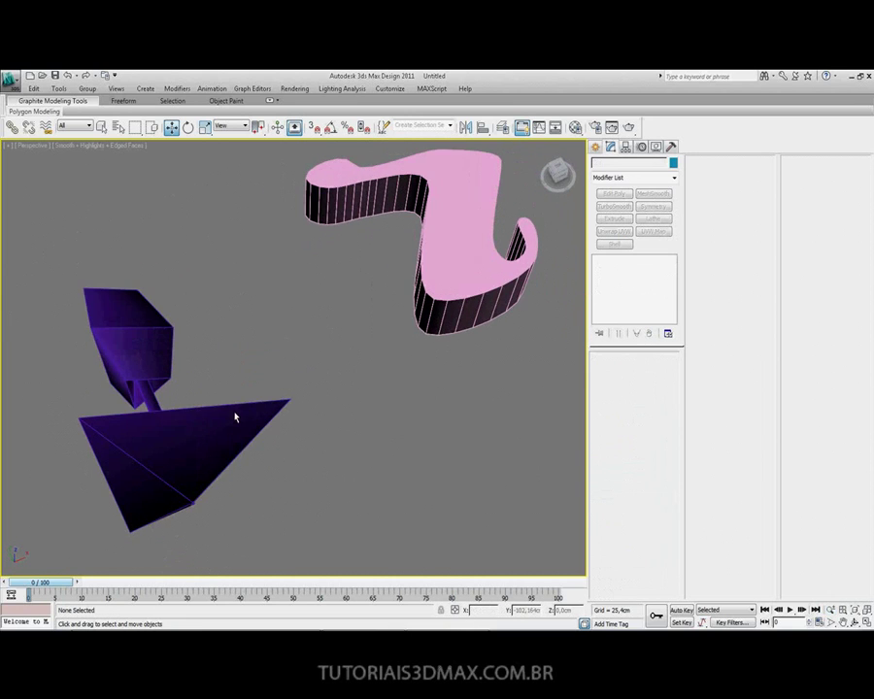
pyautogui.click(205, 425)
pyautogui.scroll(2, 239, 364)
pyautogui.moveTo(222, 361)
pyautogui.keyDown('alt'); pyautogui.mouseDown(button='middle')
pyautogui.moveTo(303, 378)
pyautogui.moveTo(267, 360)
pyautogui.moveTo(277, 408)
pyautogui.mouseUp(button='middle'); pyautogui.keyUp('alt')
pyautogui.click(283, 442)
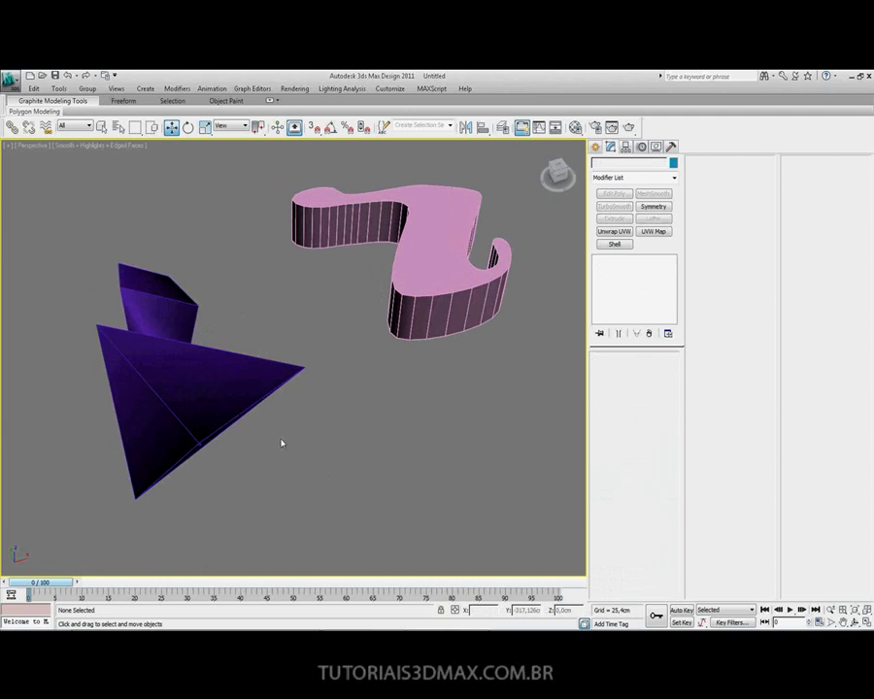
pyautogui.click(216, 414)
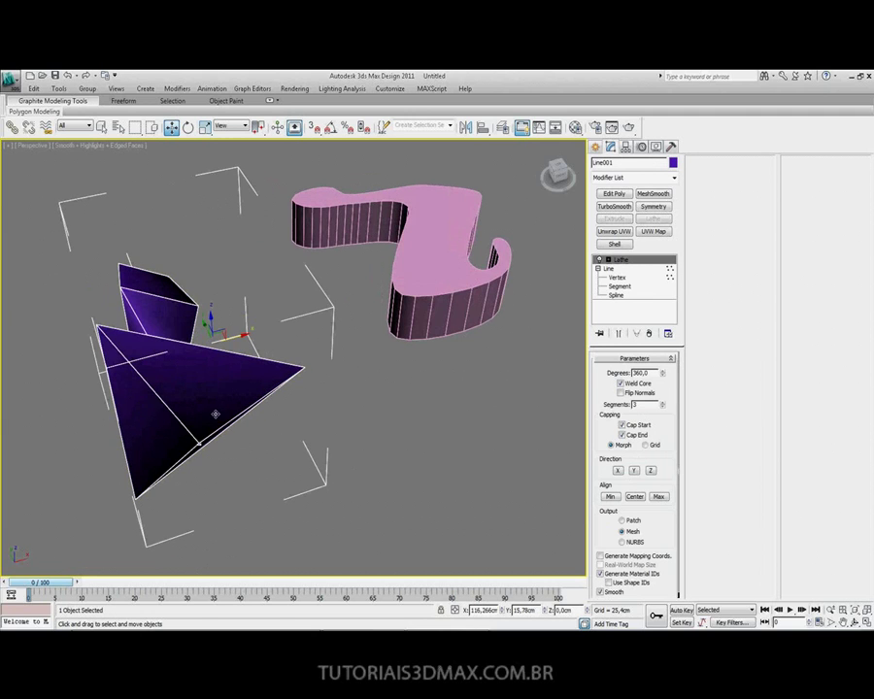
# Inspect Line001's vertices, return to the Lathe result, and switch to the Top view
pyautogui.click(616, 278)
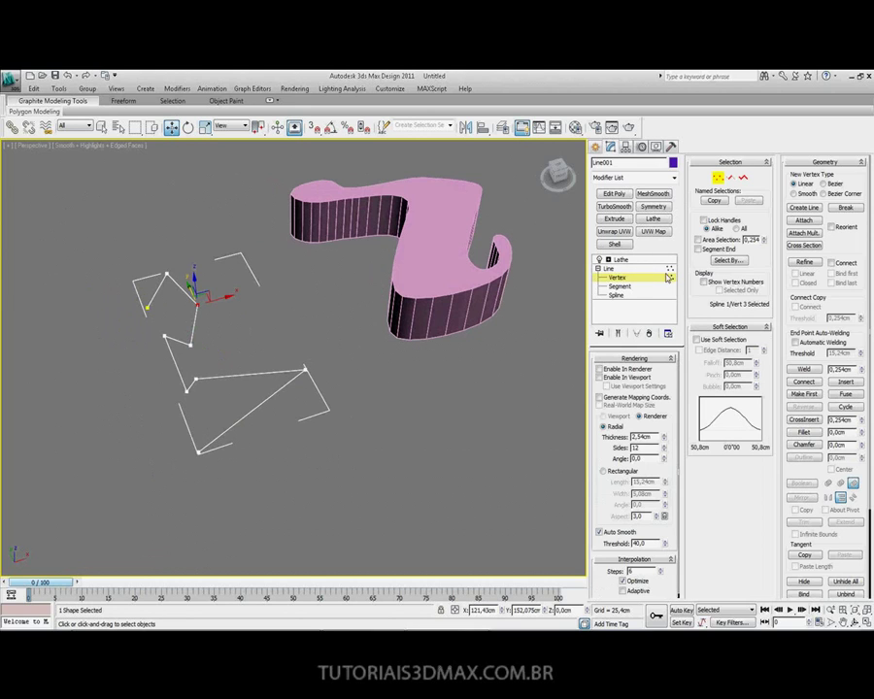
pyautogui.click(617, 261)
pyautogui.moveTo(259, 381)
pyautogui.keyDown('alt'); pyautogui.mouseDown(button='middle')
pyautogui.moveTo(220, 398)
pyautogui.moveTo(219, 415)
pyautogui.moveTo(202, 386)
pyautogui.mouseUp(button='middle'); pyautogui.keyUp('alt')
pyautogui.press('t')
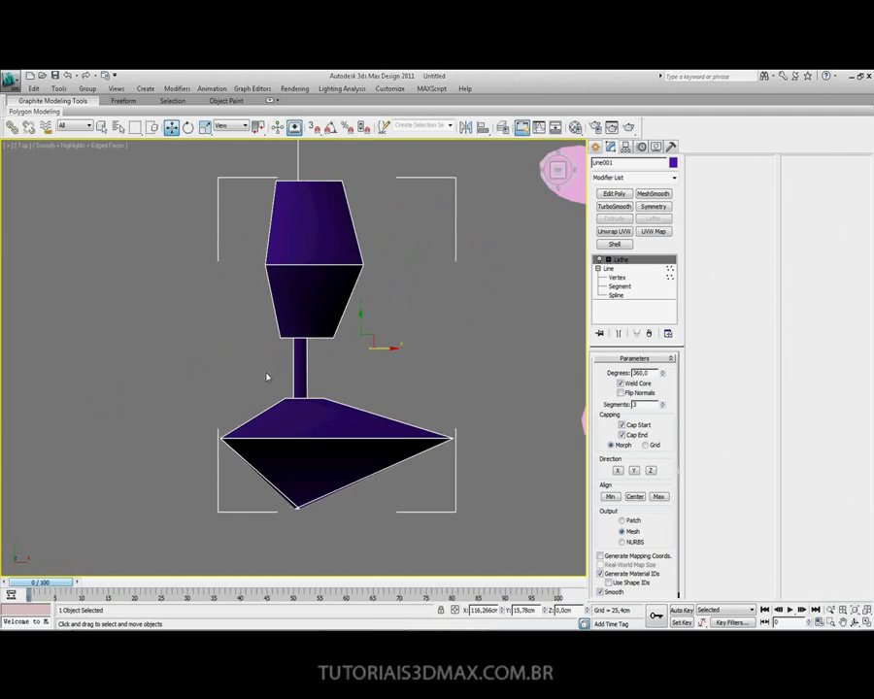
pyautogui.scroll(-2, 282, 355)
pyautogui.scroll(2, 499, 302)
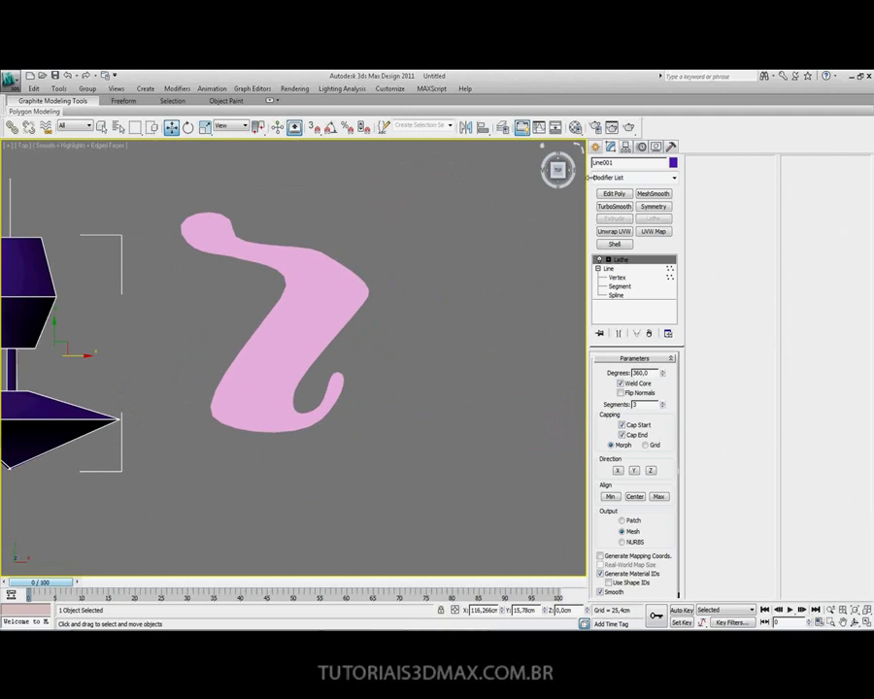
# Draw a six-point star spline in the Top view right of the pink shape
pyautogui.click(596, 147)
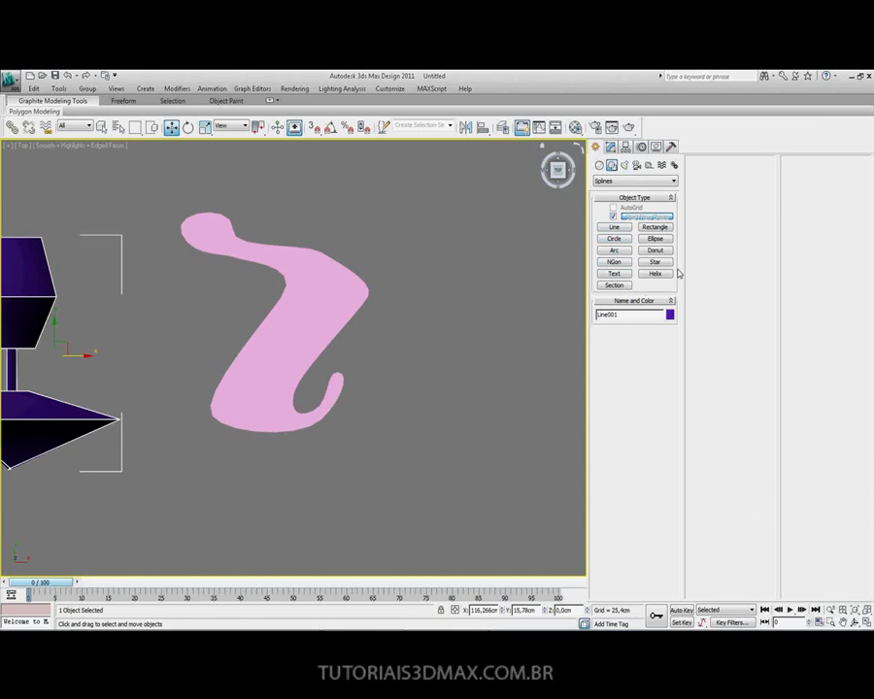
pyautogui.click(653, 266)
pyautogui.moveTo(308, 297); pyautogui.dragTo(251, 302, button='middle')
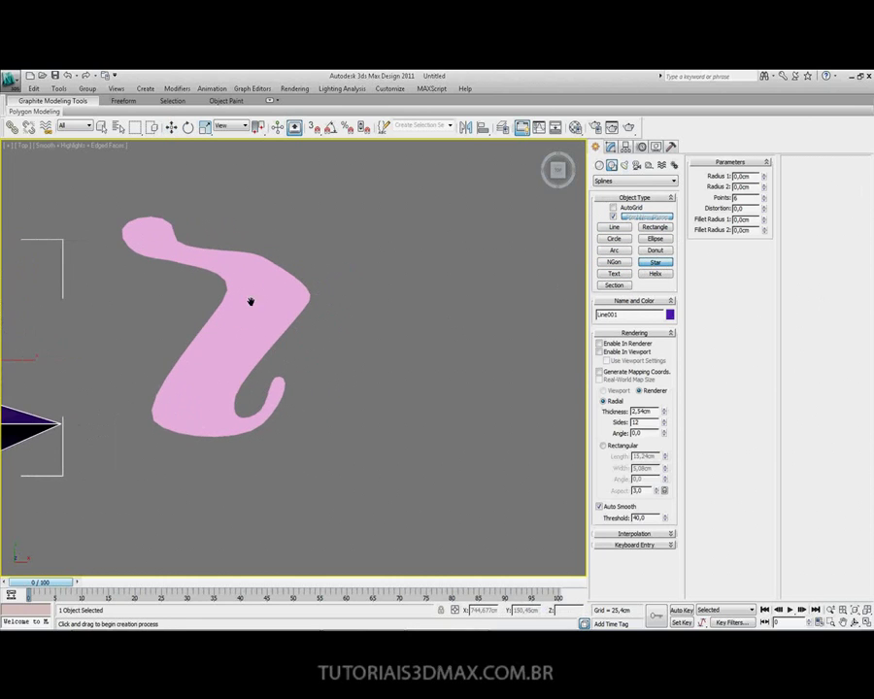
pyautogui.moveTo(400, 311); pyautogui.dragTo(471, 378)
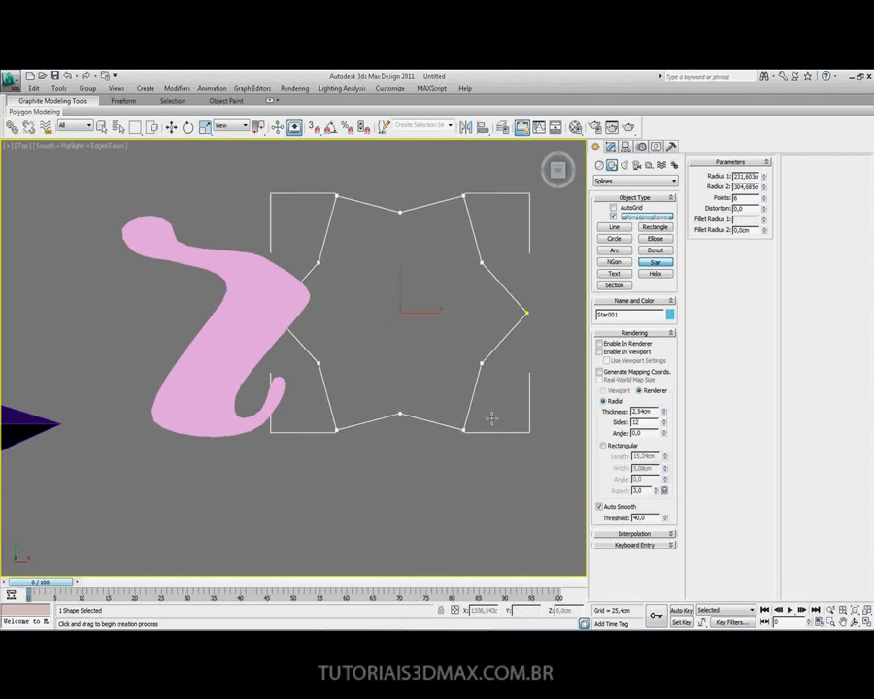
pyautogui.click(445, 357)
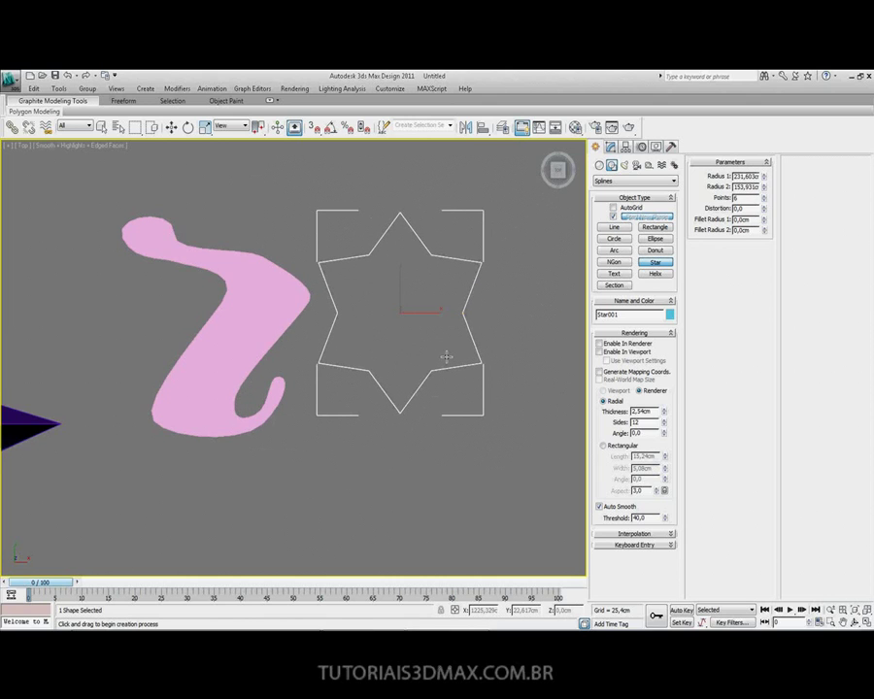
# Move the star further right and recentre the view on it
pyautogui.press('w')
pyautogui.moveTo(422, 313); pyautogui.dragTo(468, 313)
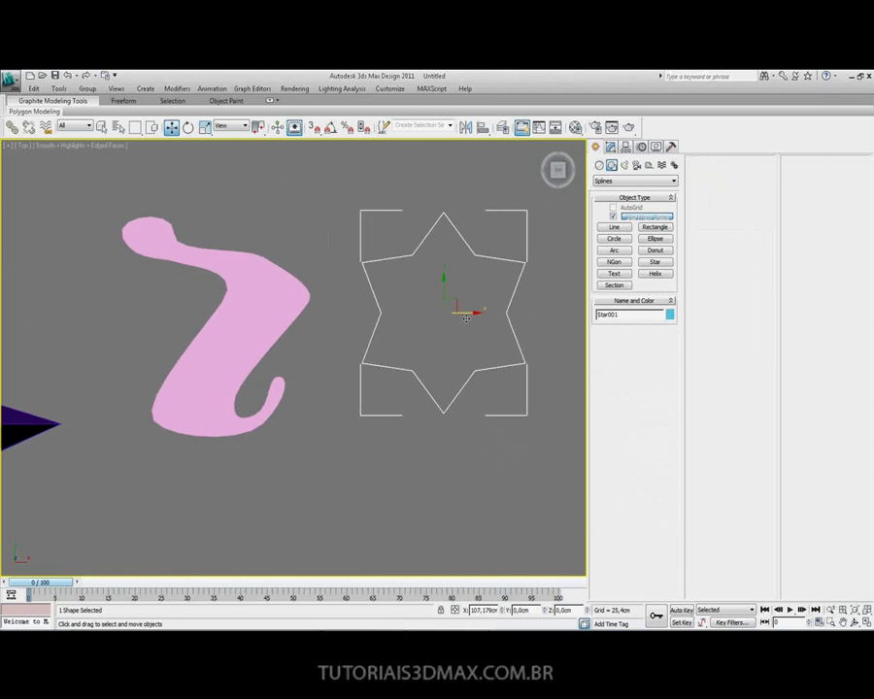
pyautogui.moveTo(427, 346); pyautogui.dragTo(236, 336, button='middle')
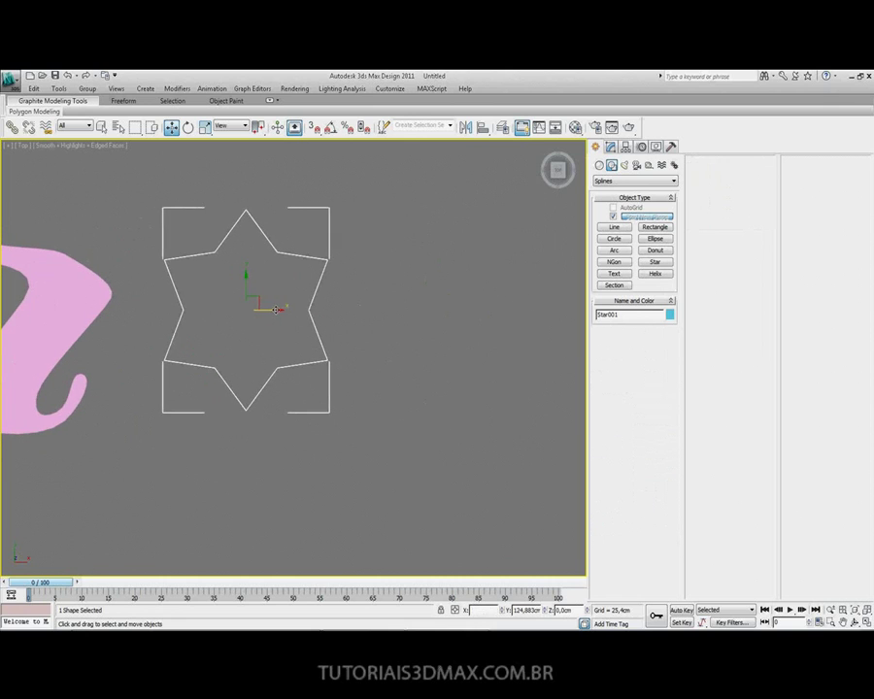
pyautogui.moveTo(238, 323); pyautogui.dragTo(250, 323)
pyautogui.moveTo(250, 323)
pyautogui.mouseDown(button='middle')
pyautogui.moveTo(270, 335)
pyautogui.moveTo(377, 338)
pyautogui.mouseUp(button='middle')
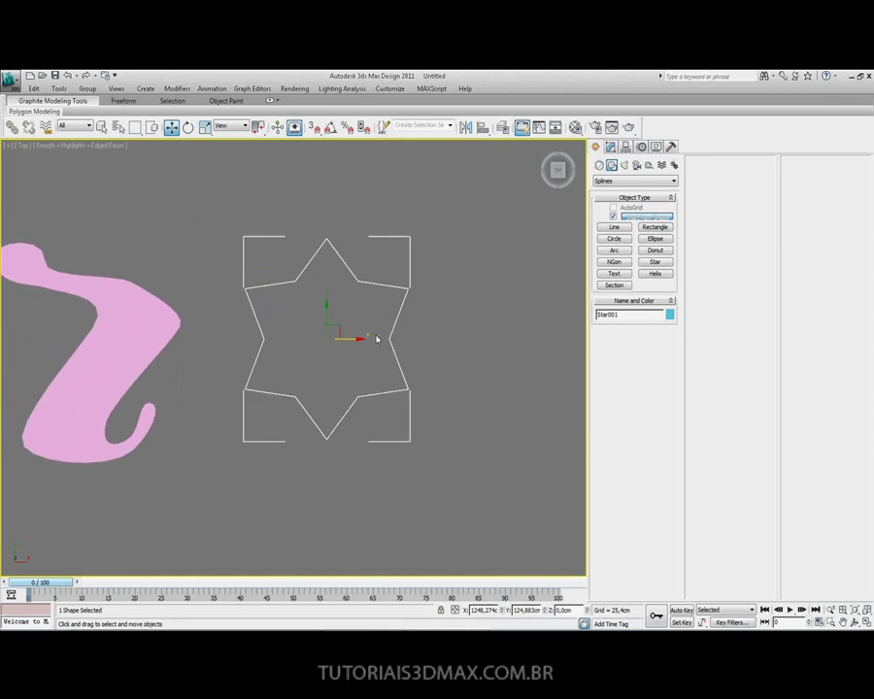
# Set Star001's Radius 1 to 245.5cm, Distortion to -28.65 and Fillet Radius 1 to 47.142cm
pyautogui.click(611, 147)
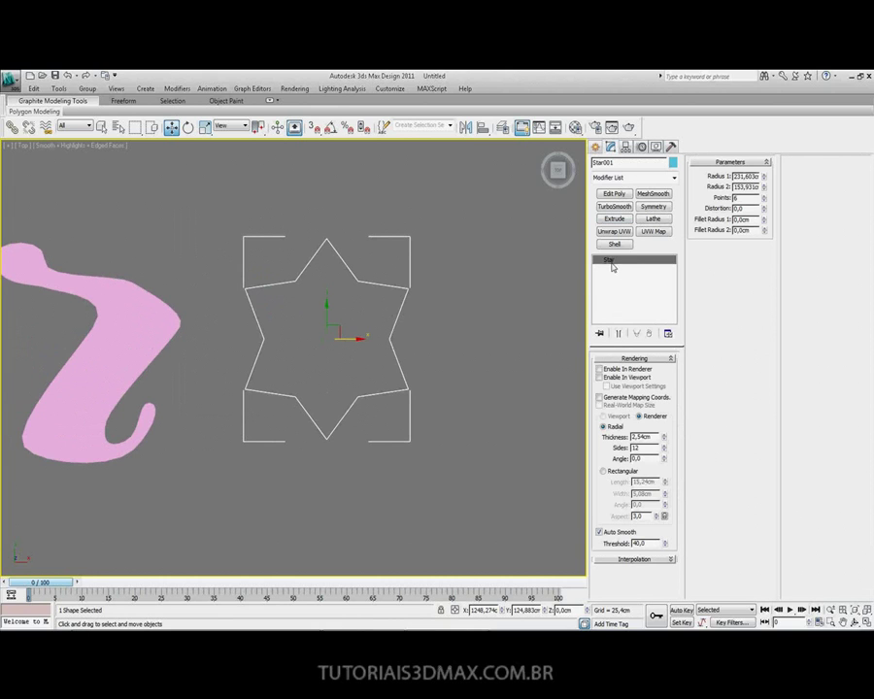
pyautogui.moveTo(287, 346); pyautogui.dragTo(283, 363, button='middle')
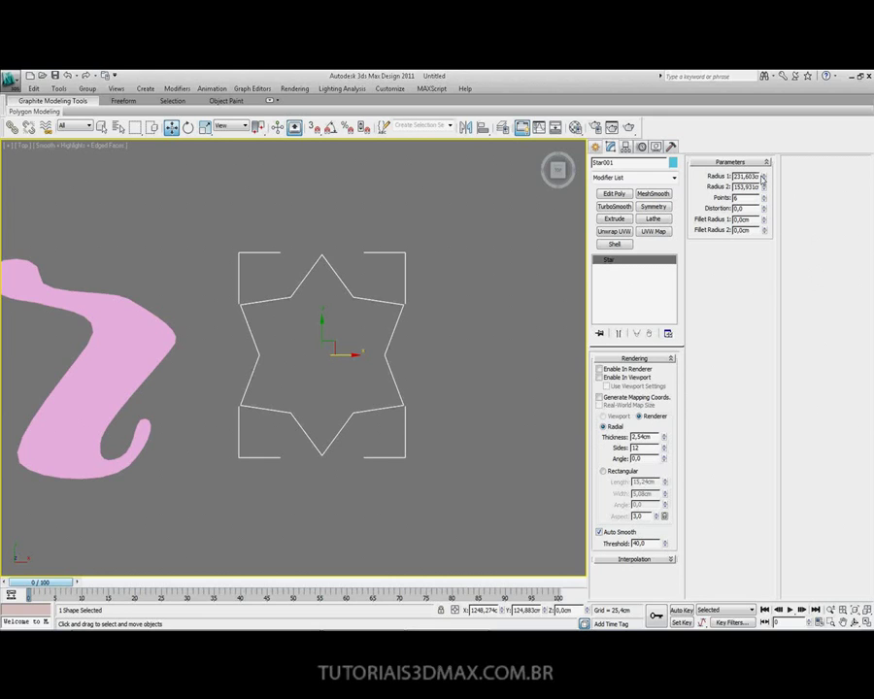
pyautogui.moveTo(764, 179); pyautogui.dragTo(766, 174)
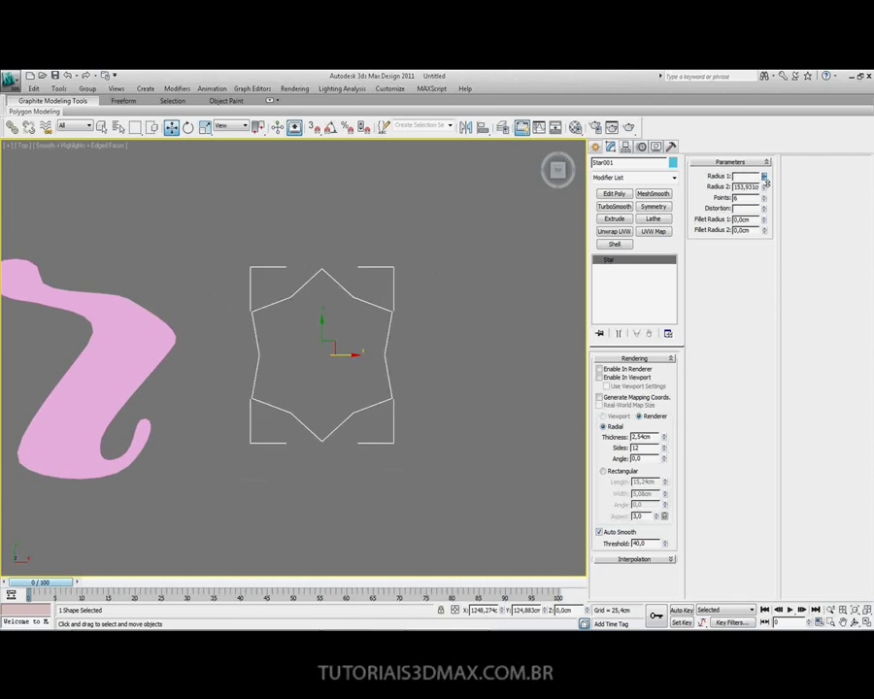
pyautogui.moveTo(767, 175); pyautogui.dragTo(763, 185)
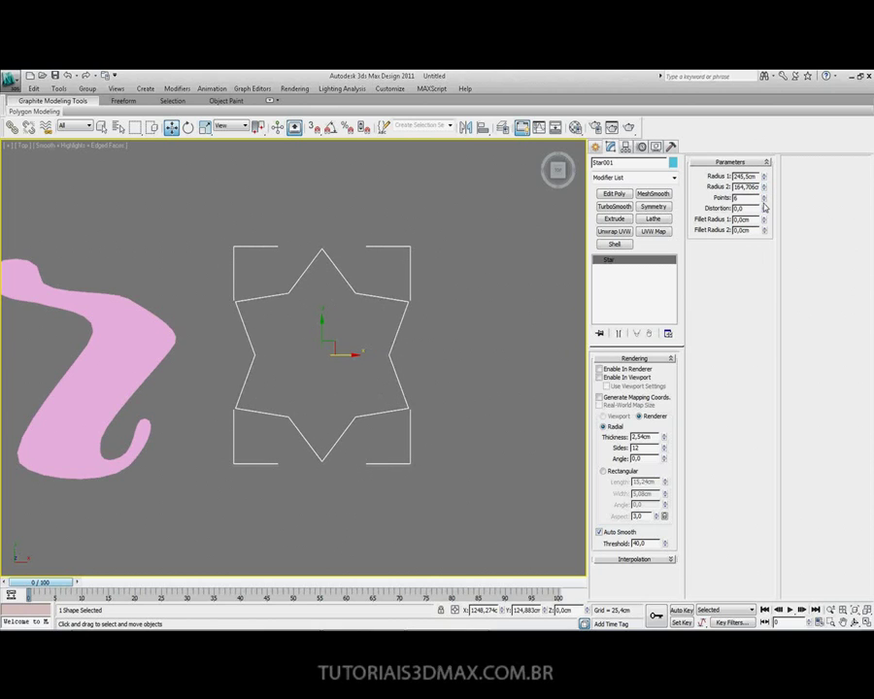
pyautogui.moveTo(764, 207)
pyautogui.mouseDown()
pyautogui.moveTo(792, 553)
pyautogui.moveTo(789, 195)
pyautogui.mouseUp()
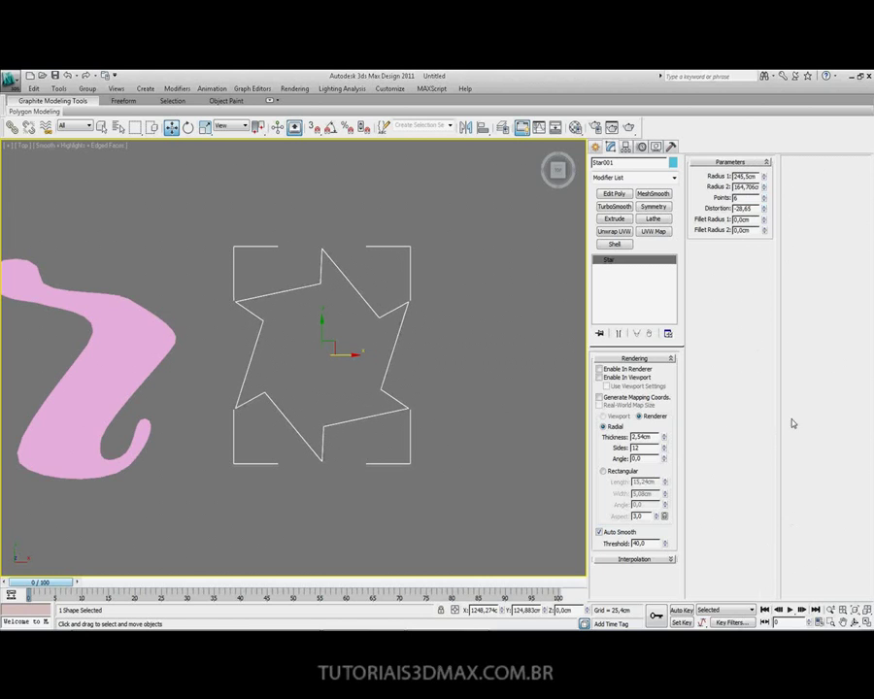
pyautogui.moveTo(764, 223)
pyautogui.mouseDown()
pyautogui.moveTo(735, 539)
pyautogui.moveTo(741, 345)
pyautogui.mouseUp()
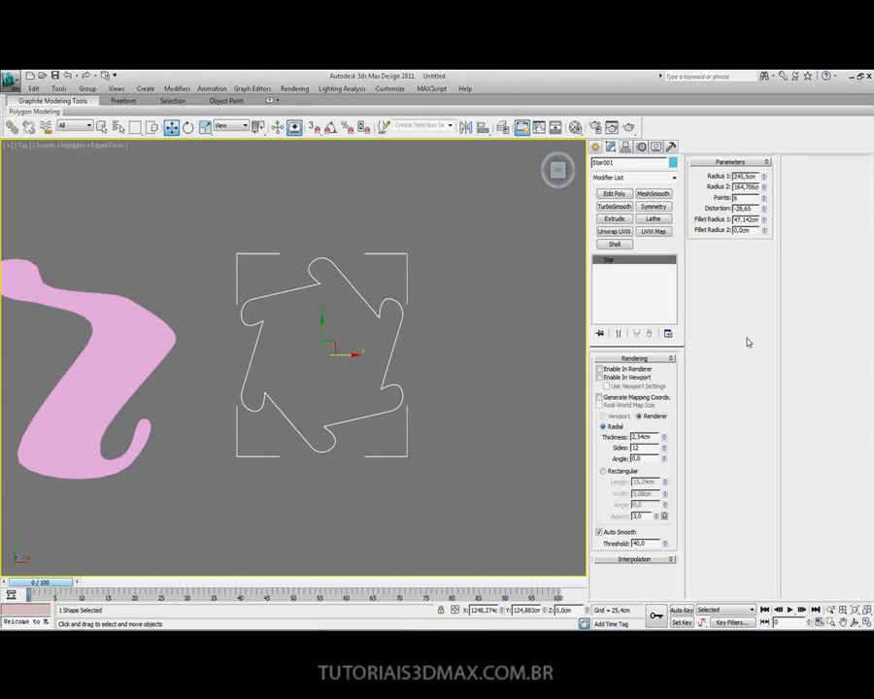
pyautogui.moveTo(764, 234); pyautogui.dragTo(806, 553)
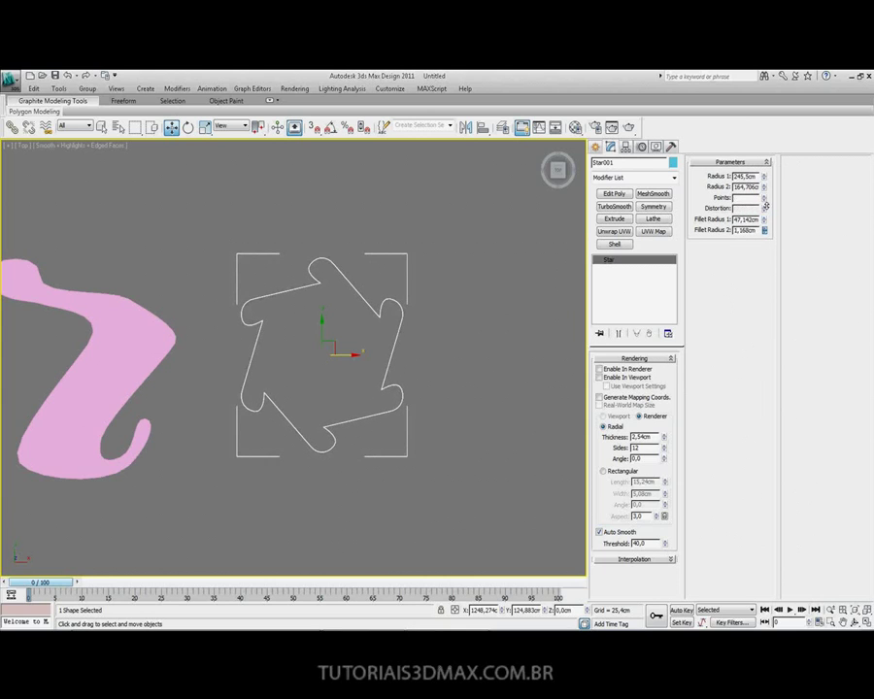
pyautogui.moveTo(357, 357)
pyautogui.mouseDown(button='middle')
pyautogui.moveTo(338, 387)
pyautogui.moveTo(326, 383)
pyautogui.moveTo(335, 355)
pyautogui.moveTo(327, 368)
pyautogui.mouseUp(button='middle')
pyautogui.press('p')
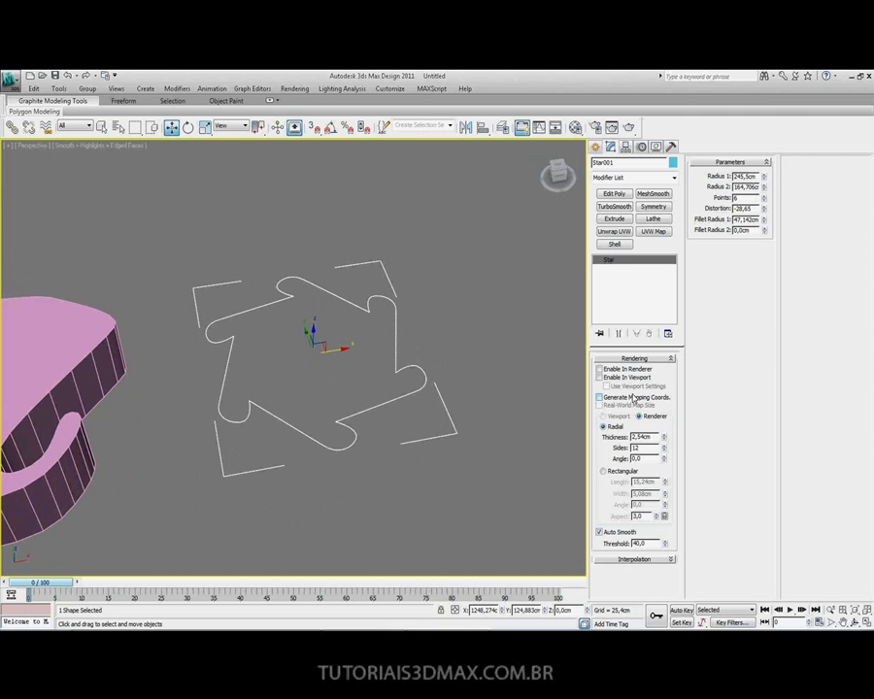
pyautogui.scroll(-1, 327, 340)
pyautogui.scroll(-2, 326, 340)
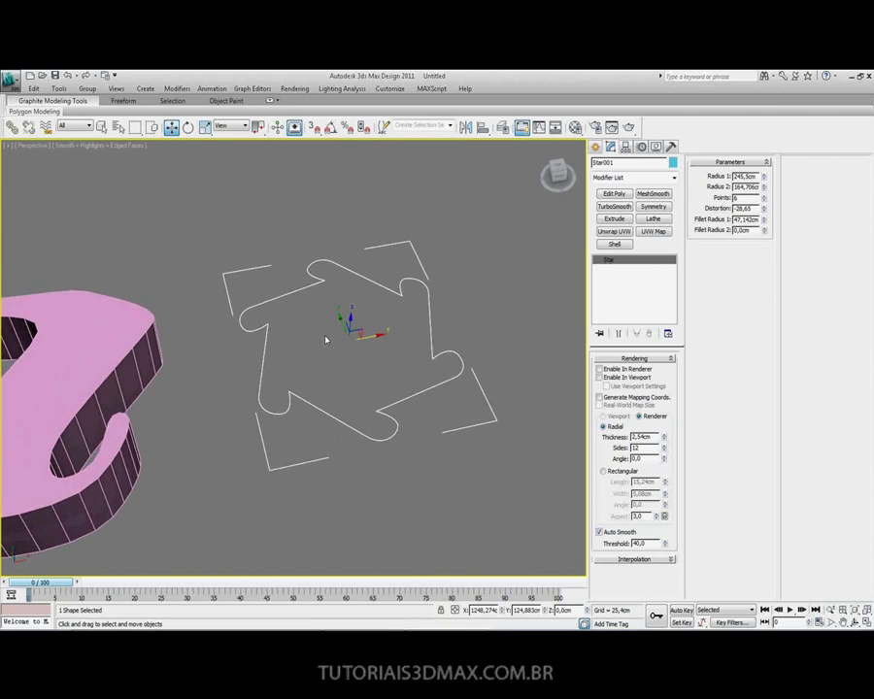
pyautogui.scroll(-3, 326, 338)
pyautogui.moveTo(327, 338); pyautogui.dragTo(282, 384, button='middle')
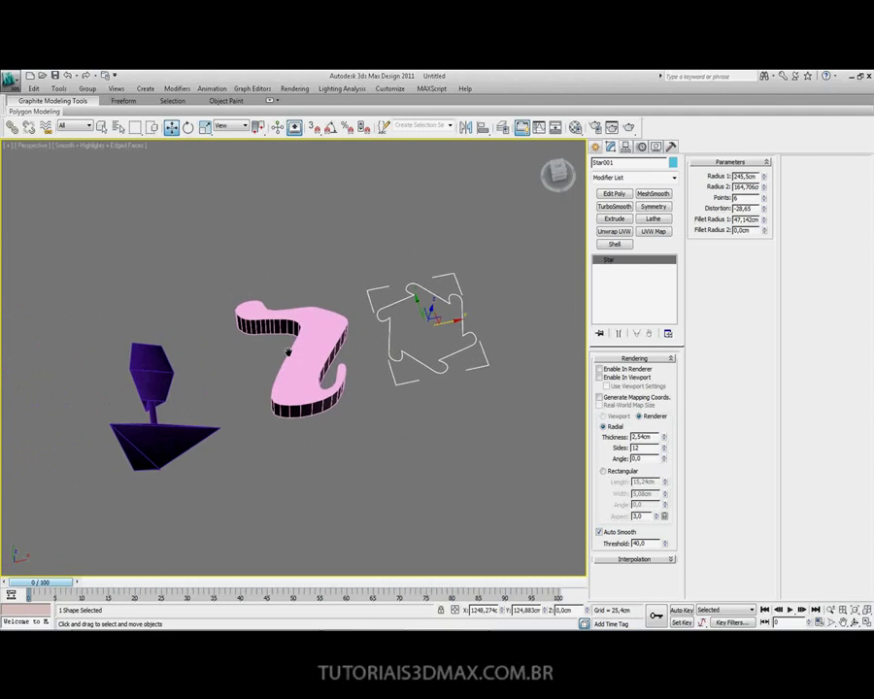
pyautogui.moveTo(282, 384); pyautogui.dragTo(283, 360)
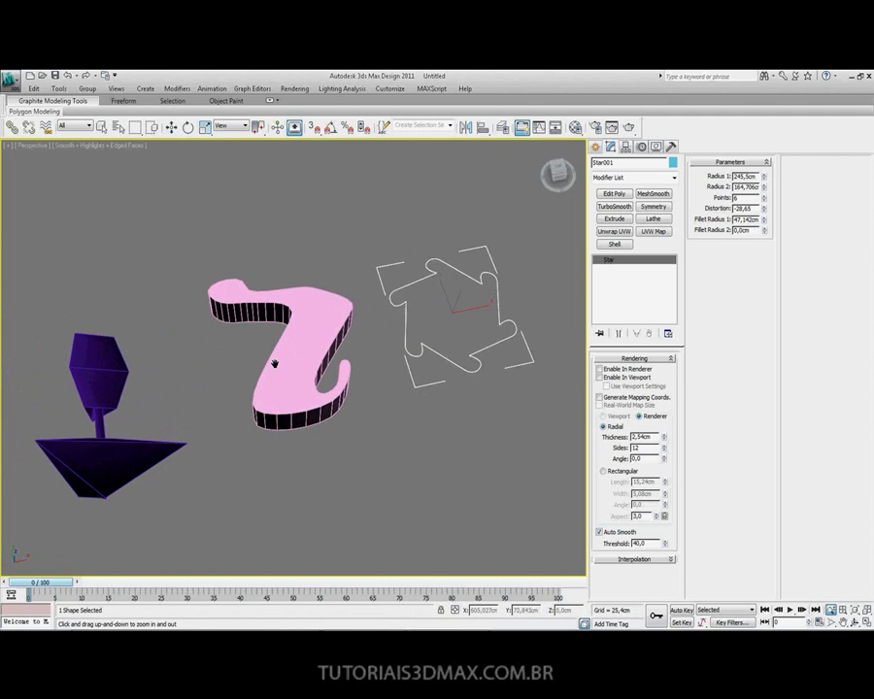
pyautogui.click(630, 128)
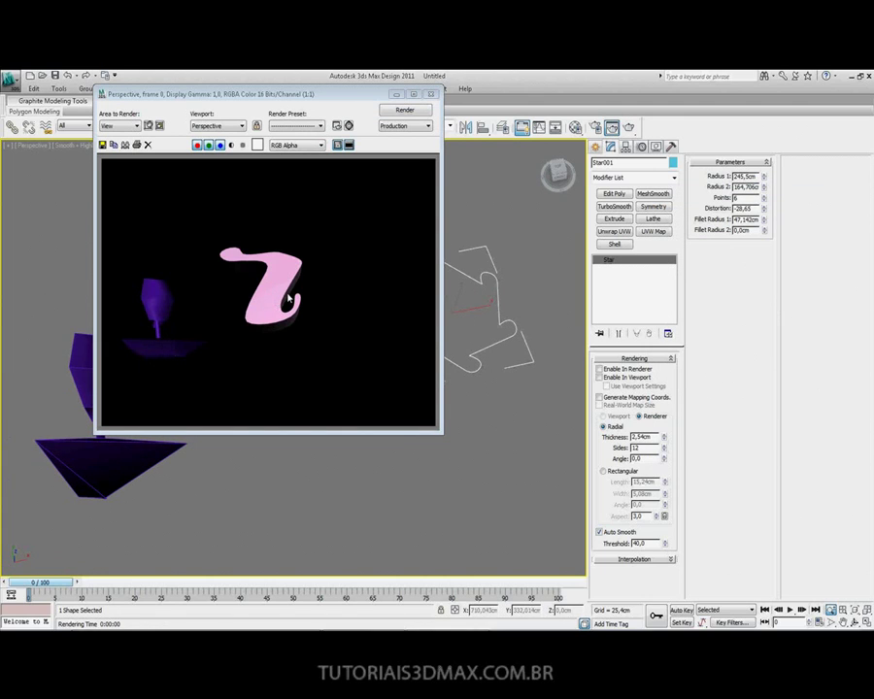
pyautogui.click(432, 95)
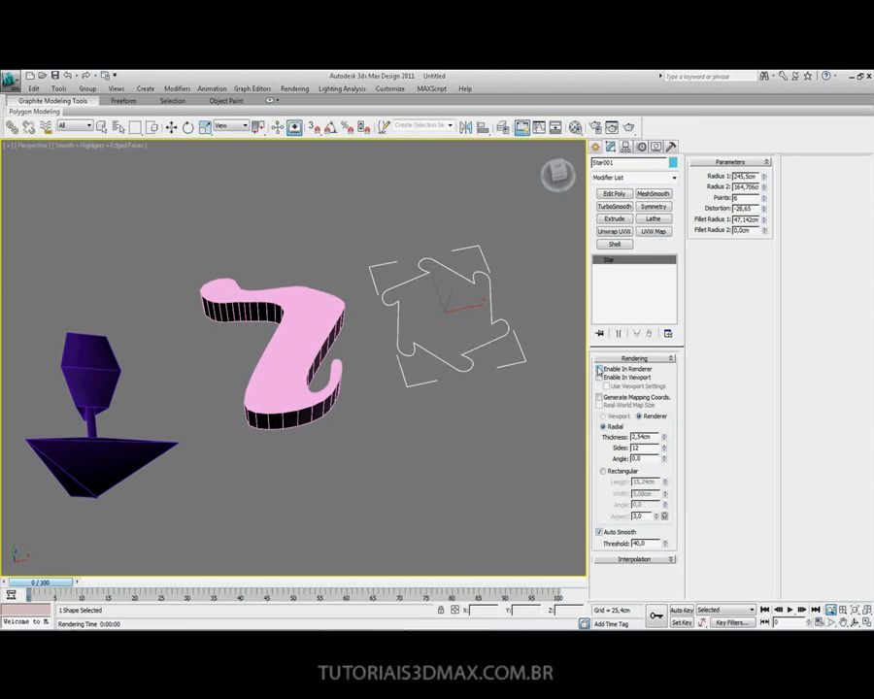
# Enable Star001 in renderer and viewport, render to check it, then recentre the view
pyautogui.click(599, 370)
pyautogui.hotkey('shift', 'q')
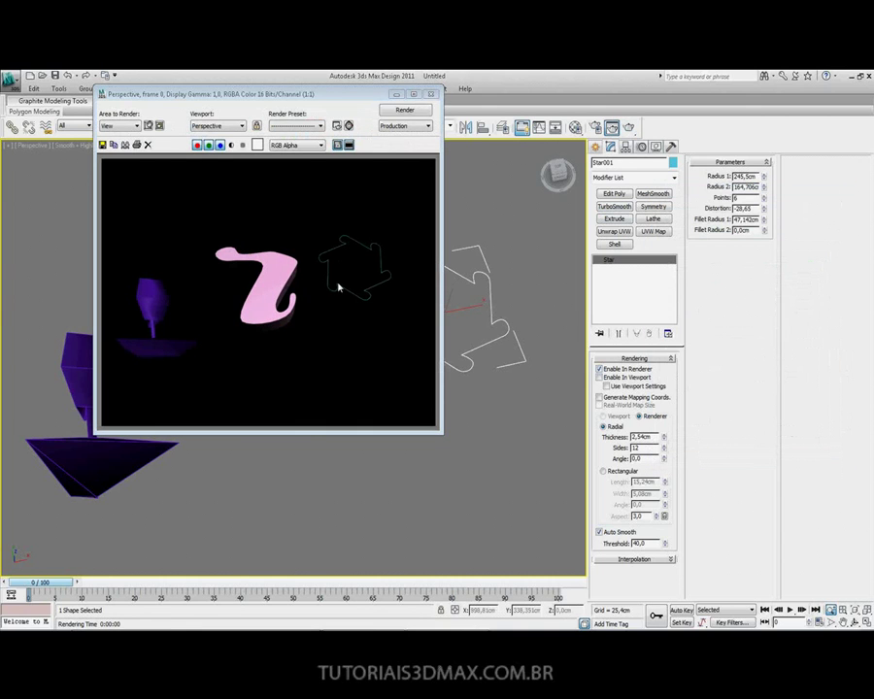
pyautogui.scroll(1, 292, 292)
pyautogui.moveTo(334, 288)
pyautogui.mouseDown(button='middle')
pyautogui.moveTo(285, 297)
pyautogui.moveTo(273, 285)
pyautogui.mouseUp(button='middle')
pyautogui.scroll(1, 271, 275)
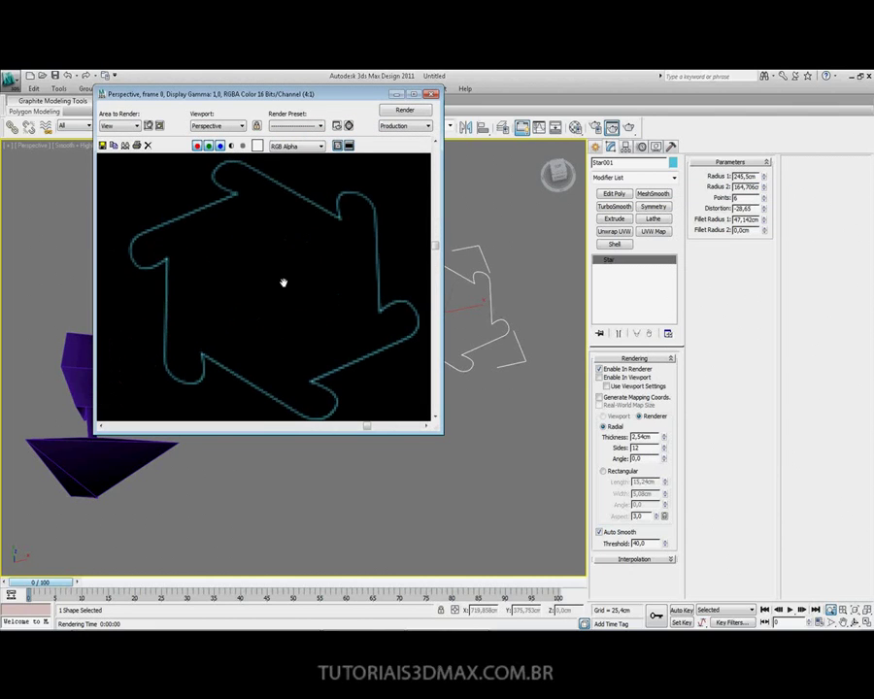
pyautogui.click(431, 95)
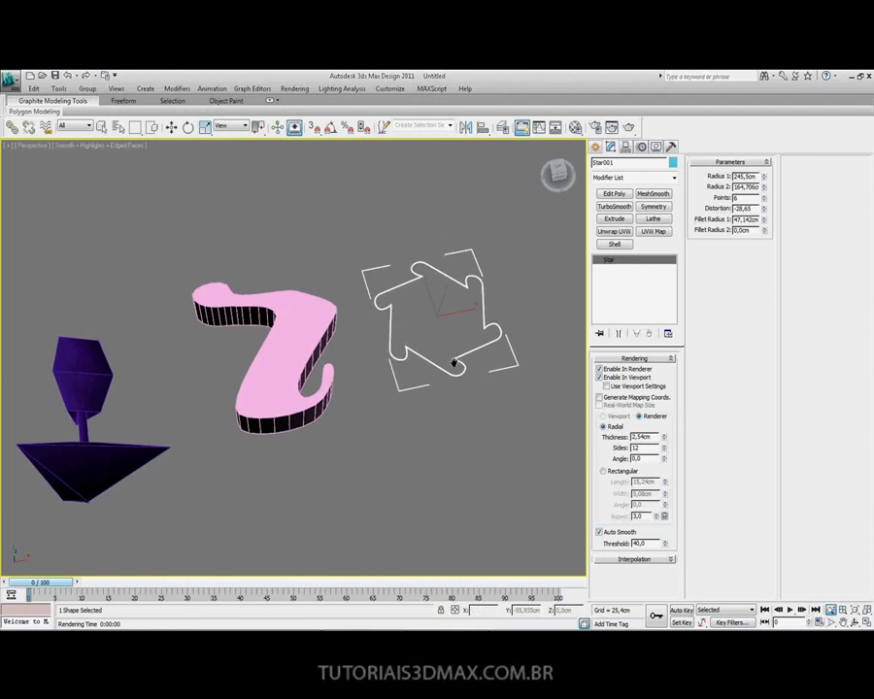
pyautogui.moveTo(453, 364); pyautogui.dragTo(318, 403, button='middle')
pyautogui.scroll(2, 323, 404)
pyautogui.scroll(2, 324, 404)
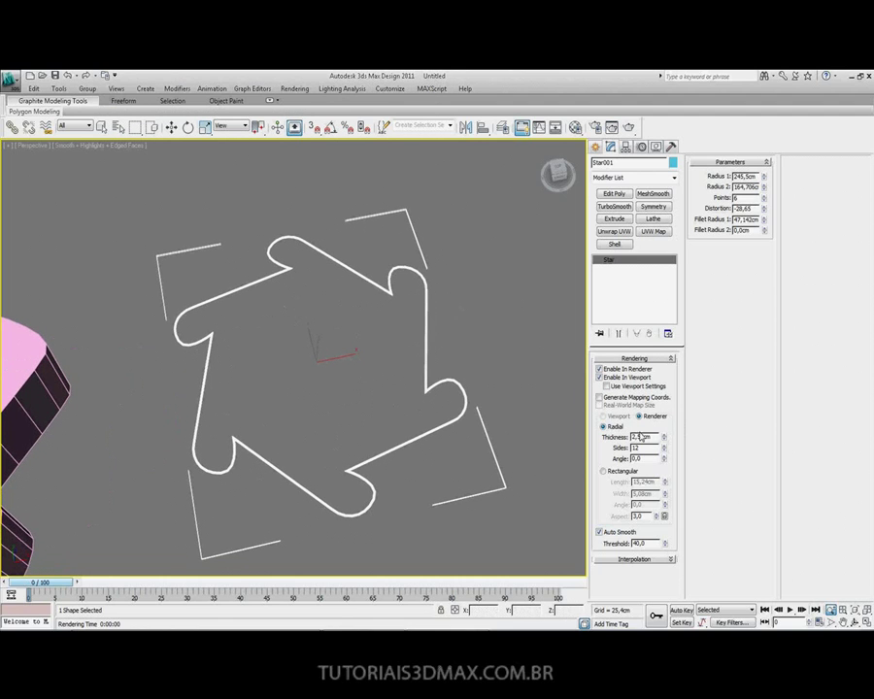
# Thicken the star's rendered tube to 35.077cm, render it, and close the render
pyautogui.moveTo(666, 442)
pyautogui.mouseDown()
pyautogui.moveTo(682, 584)
pyautogui.moveTo(683, 280)
pyautogui.moveTo(686, 309)
pyautogui.mouseUp()
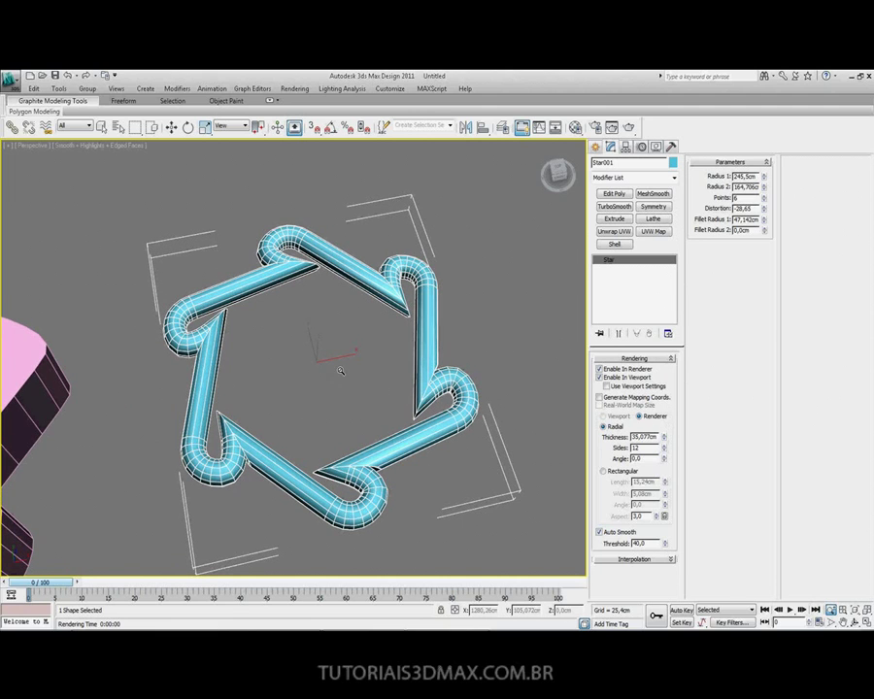
pyautogui.click(629, 127)
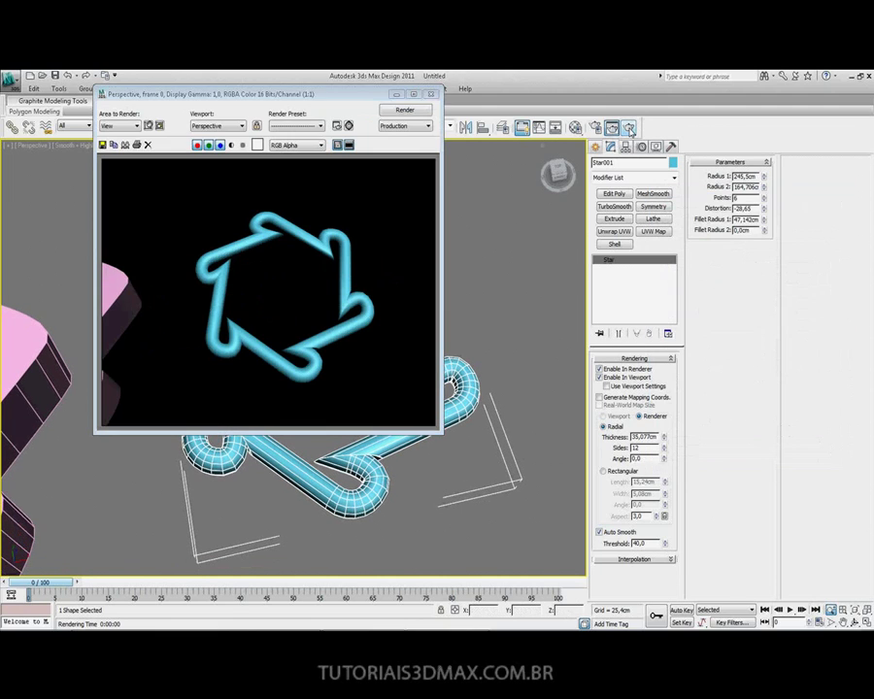
pyautogui.click(432, 94)
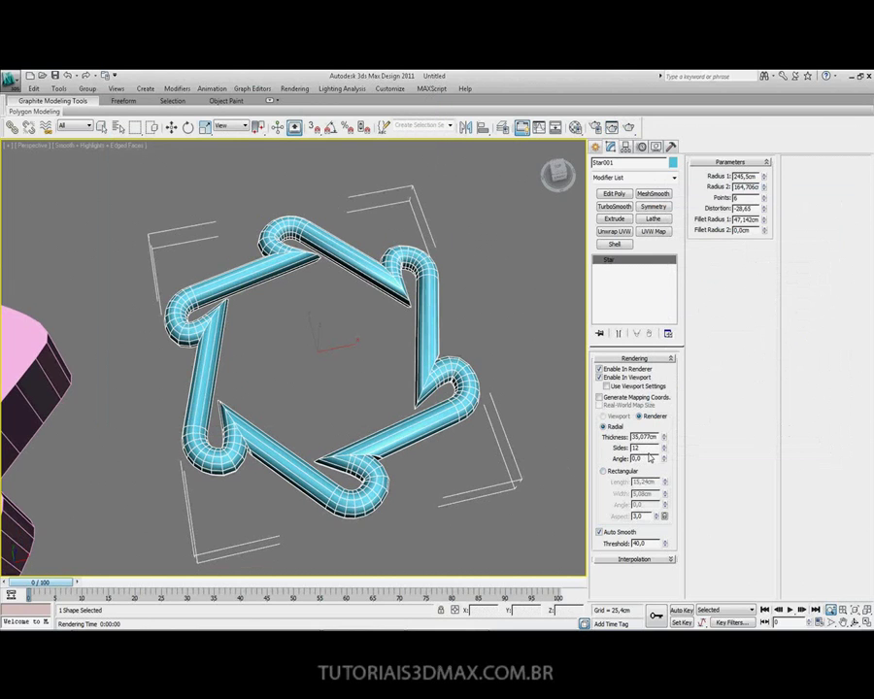
# Set the tube's radial sides to 3, render it, and keep a cloned copy of the render
pyautogui.moveTo(653, 449); pyautogui.dragTo(604, 450)
pyautogui.press('Return')
pyautogui.moveTo(347, 402)
pyautogui.keyDown('alt'); pyautogui.mouseDown(button='middle')
pyautogui.moveTo(251, 315)
pyautogui.moveTo(278, 390)
pyautogui.mouseUp(button='middle'); pyautogui.keyUp('alt')
pyautogui.keyDown('alt'); pyautogui.moveTo(279, 402); pyautogui.dragTo(294, 383, button='middle'); pyautogui.keyUp('alt')
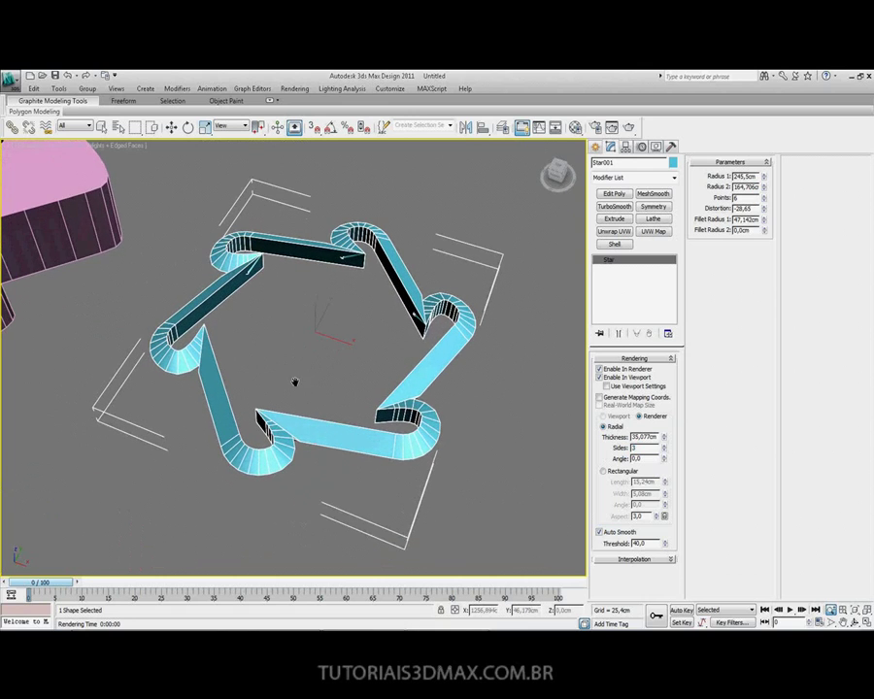
pyautogui.click(630, 128)
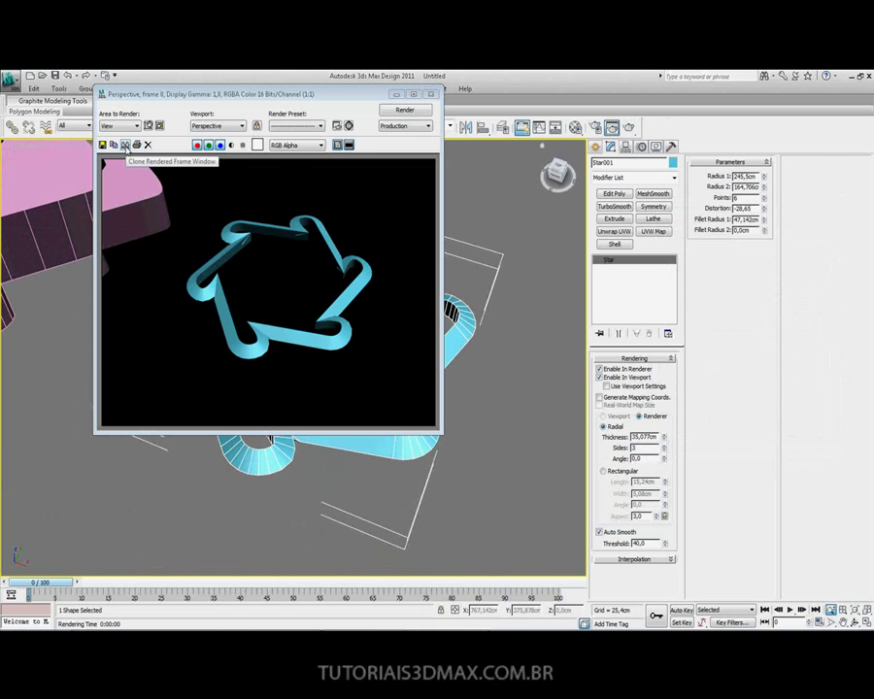
pyautogui.click(124, 146)
pyautogui.moveTo(324, 230); pyautogui.dragTo(568, 123)
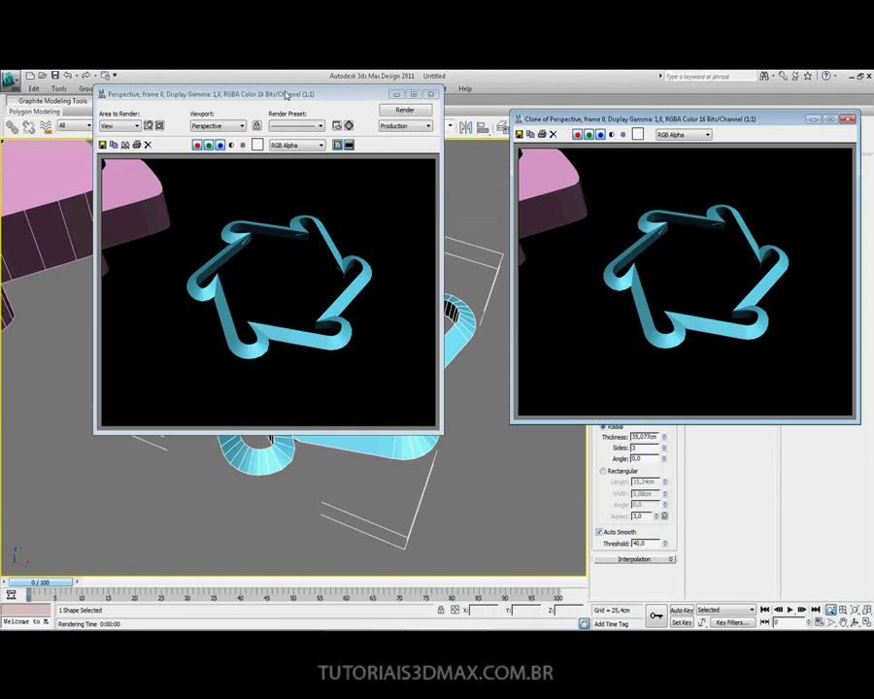
pyautogui.moveTo(286, 94); pyautogui.dragTo(276, 123)
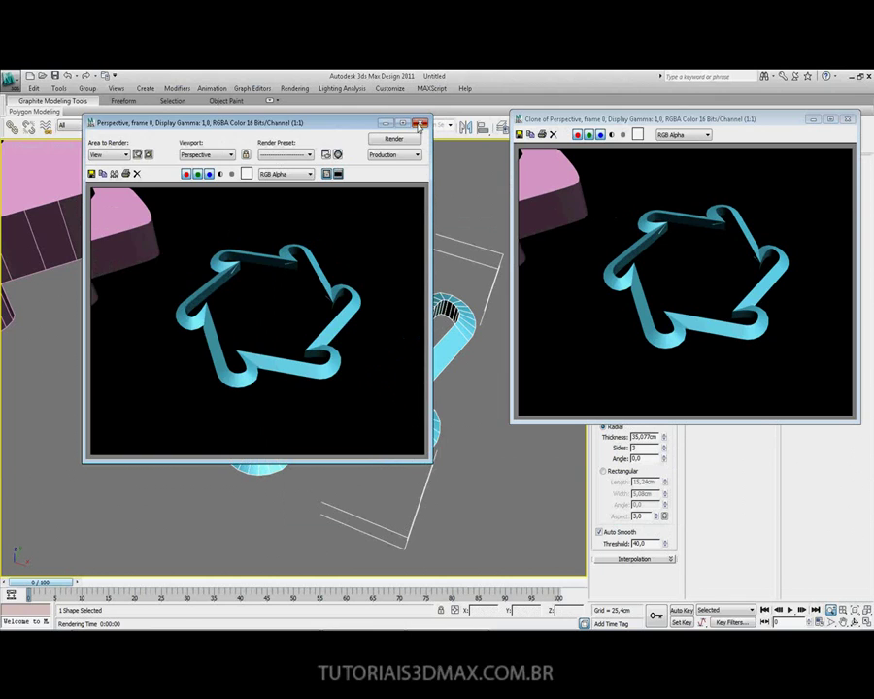
pyautogui.click(418, 124)
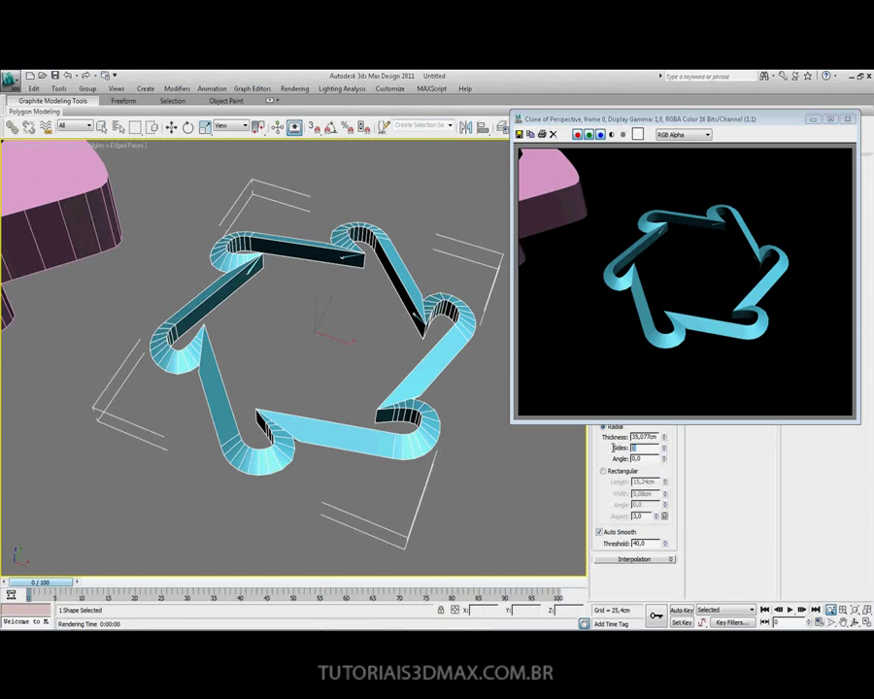
# Render the star with 12 sides to compare against the 3-sided version
pyautogui.write('12')
pyautogui.press('Return')
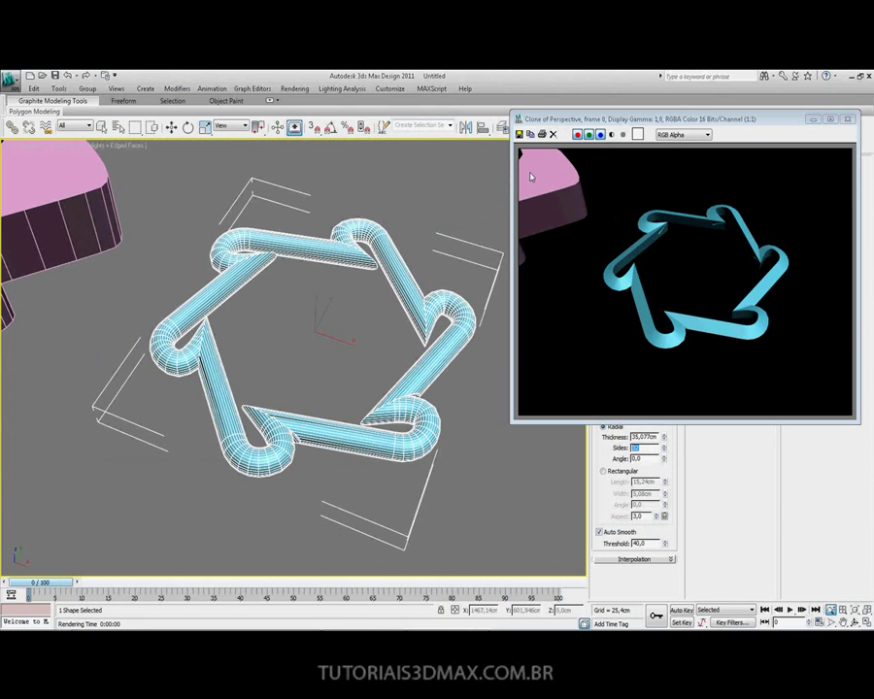
pyautogui.moveTo(607, 116)
pyautogui.mouseDown()
pyautogui.moveTo(616, 190)
pyautogui.moveTo(546, 145)
pyautogui.mouseUp()
pyautogui.hotkey('shift', 'q')
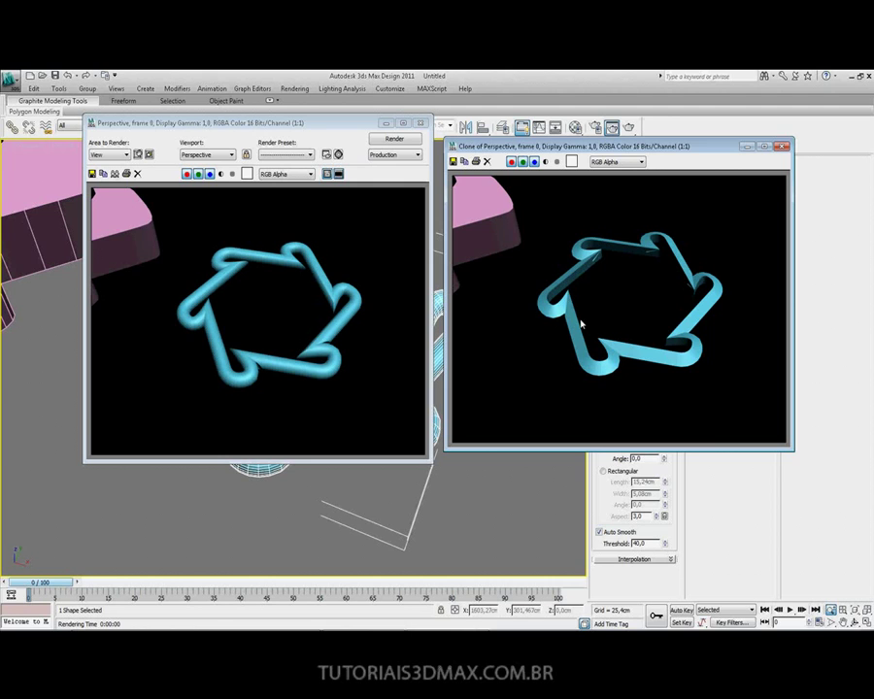
pyautogui.click(781, 147)
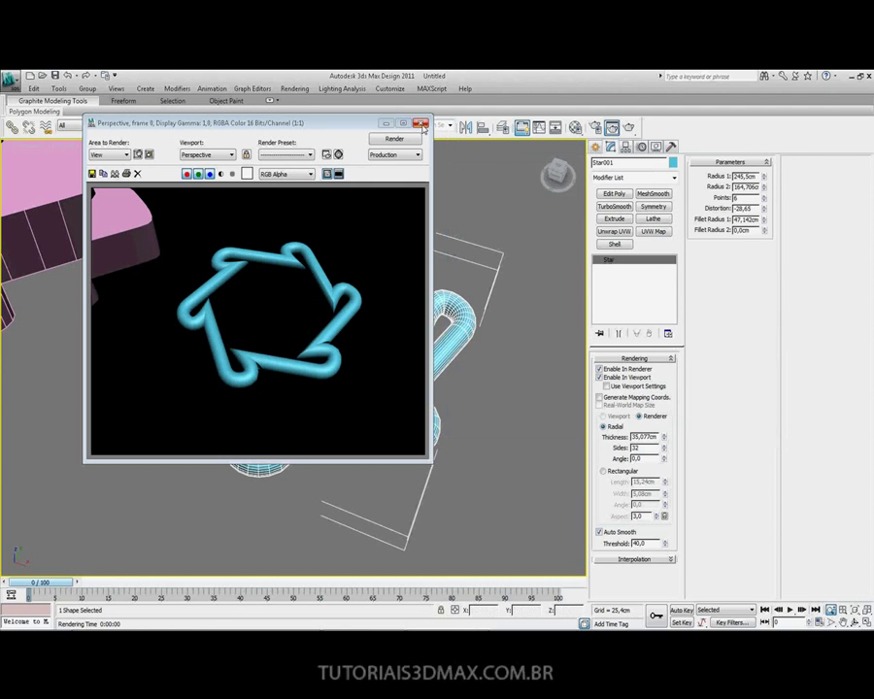
pyautogui.click(420, 125)
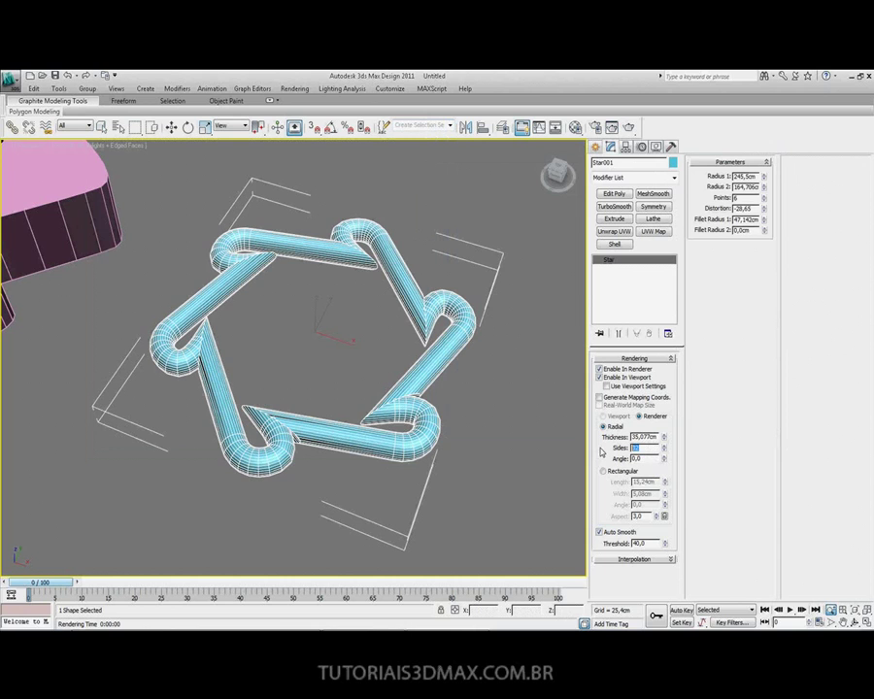
pyautogui.click(646, 447)
pyautogui.write('3')
pyautogui.write('4')
# Set the sides back to 3 and zoom in on the flat star ribbon
pyautogui.press('Return')
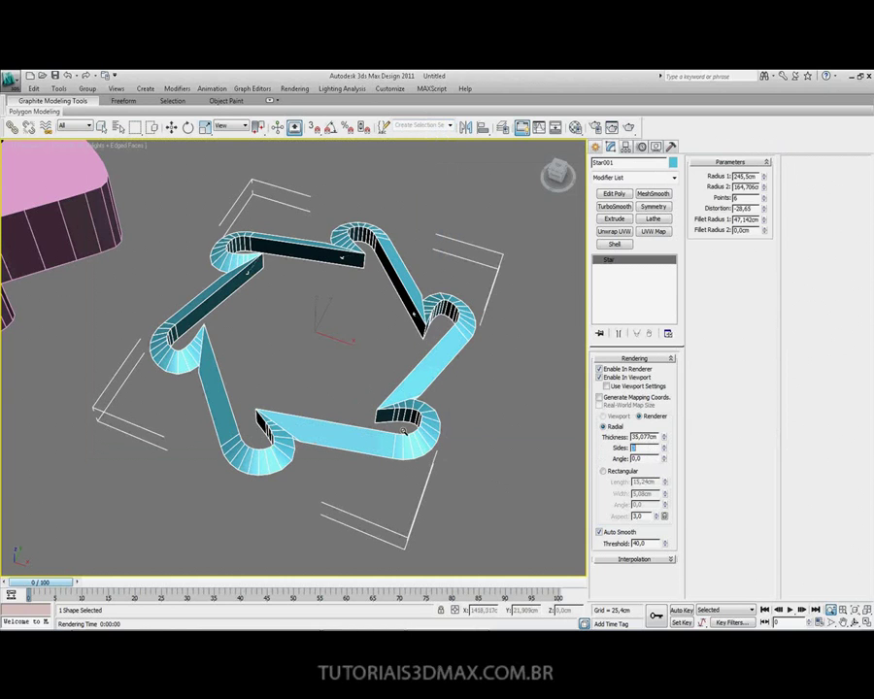
pyautogui.moveTo(403, 430); pyautogui.dragTo(413, 403, button='middle')
pyautogui.scroll(2, 341, 389)
pyautogui.scroll(2, 341, 390)
pyautogui.scroll(3, 341, 389)
pyautogui.scroll(2, 341, 389)
pyautogui.scroll(2, 318, 369)
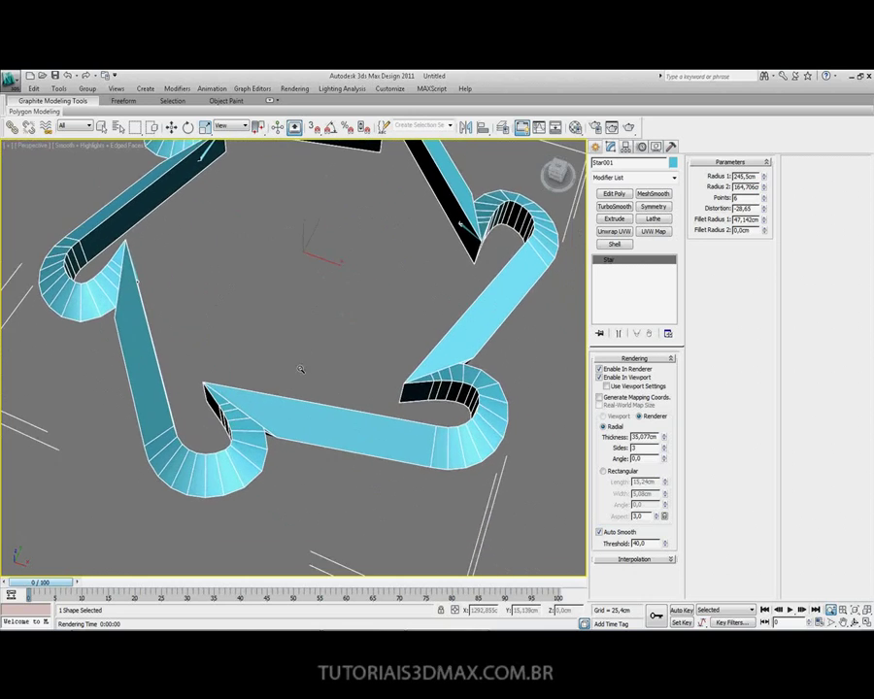
pyautogui.scroll(3, 300, 369)
pyautogui.scroll(1, 226, 312)
pyautogui.moveTo(302, 344); pyautogui.dragTo(311, 347, button='middle')
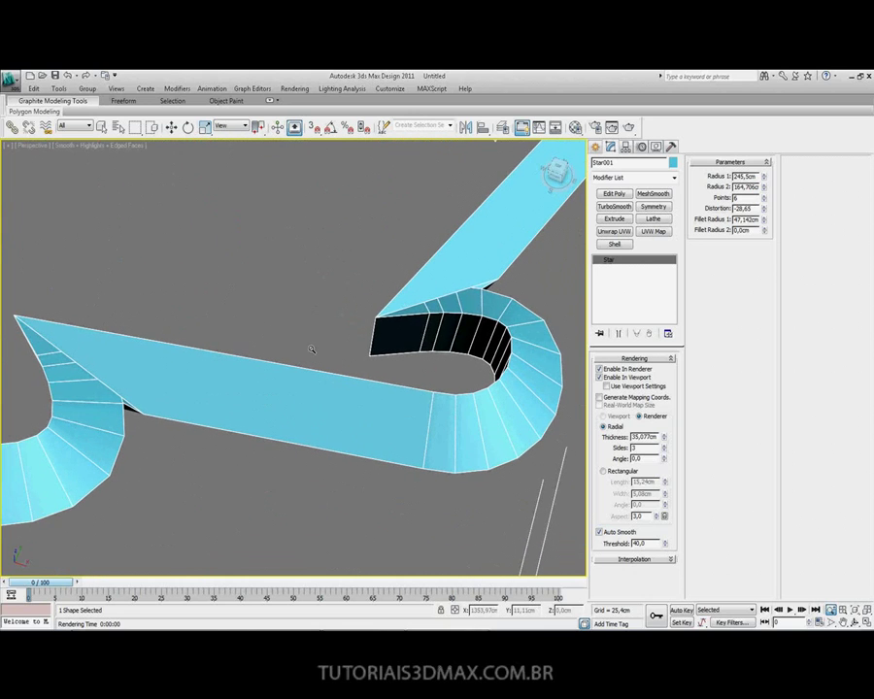
pyautogui.scroll(-3, 308, 347)
pyautogui.scroll(-1, 308, 347)
# Rotate the ribbon's cross-section angle, render it, and keep a cloned copy of the render
pyautogui.click(665, 463)
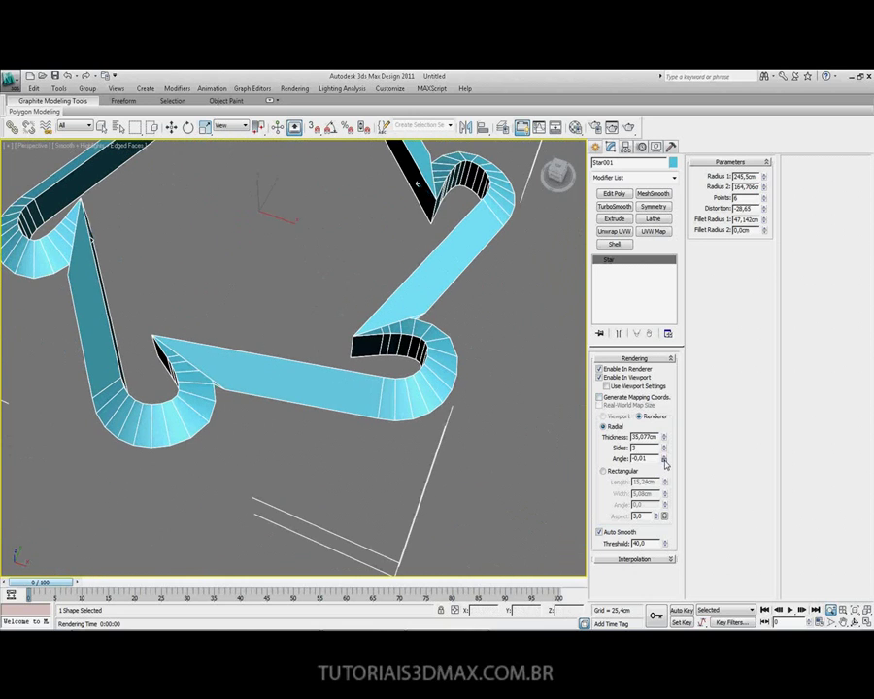
pyautogui.moveTo(665, 463); pyautogui.dragTo(664, 458)
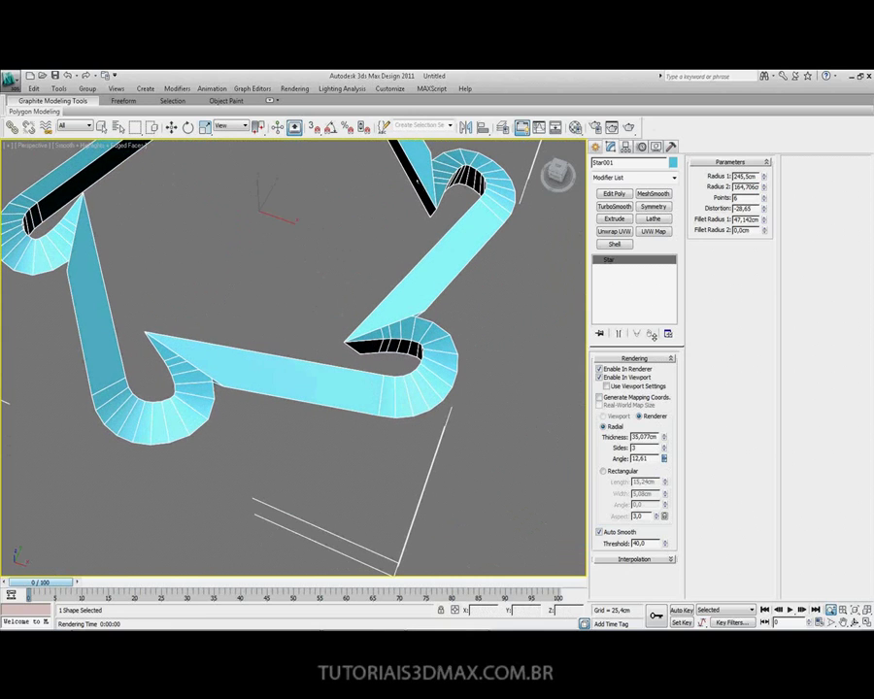
pyautogui.moveTo(665, 456)
pyautogui.mouseDown()
pyautogui.moveTo(634, 381)
pyautogui.moveTo(699, 183)
pyautogui.moveTo(680, 315)
pyautogui.moveTo(271, 414)
pyautogui.mouseUp()
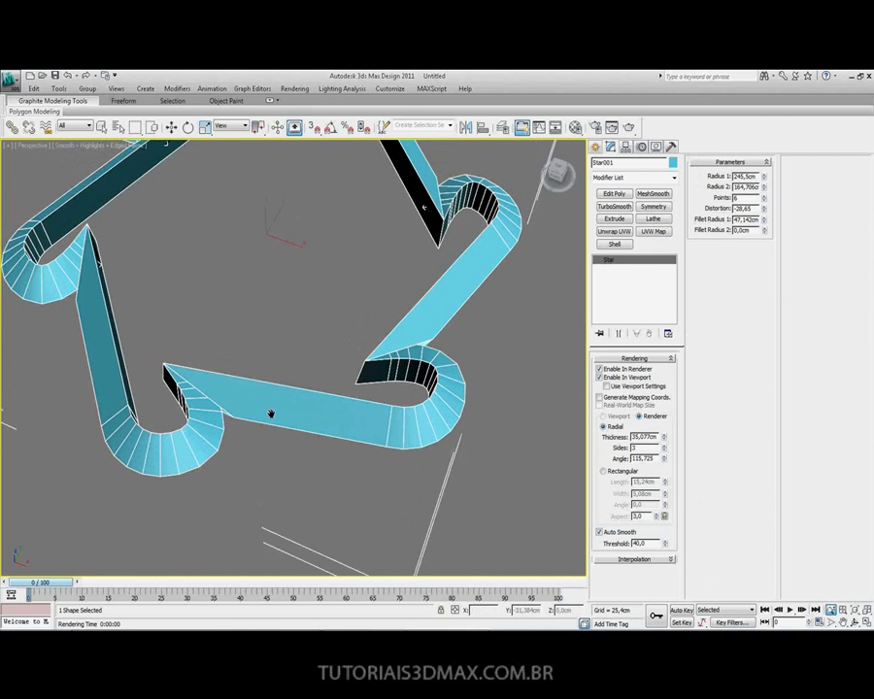
pyautogui.scroll(-5, 271, 414)
pyautogui.keyDown('alt'); pyautogui.moveTo(253, 352); pyautogui.dragTo(256, 365, button='middle'); pyautogui.keyUp('alt')
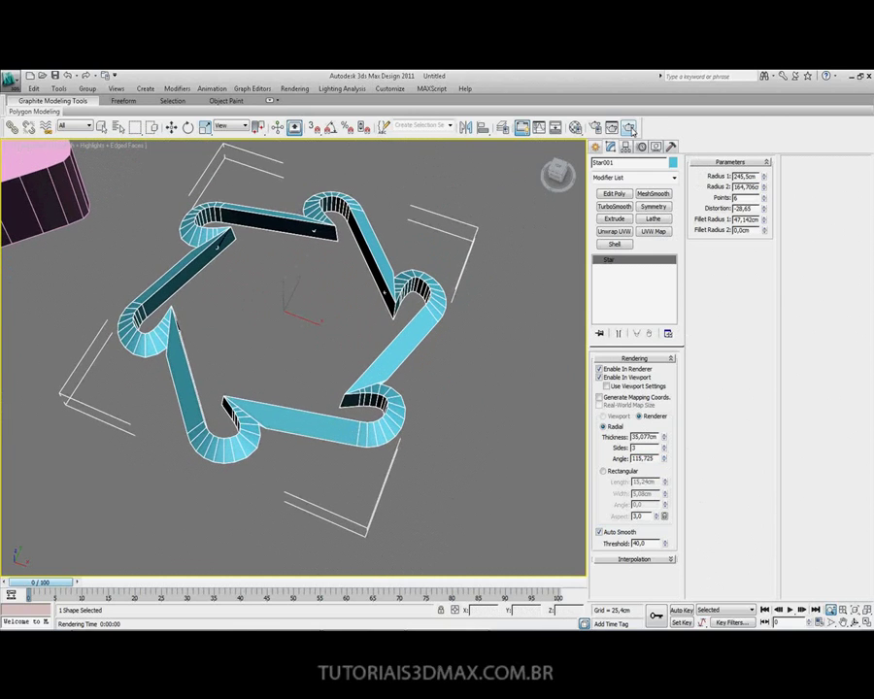
pyautogui.click(630, 129)
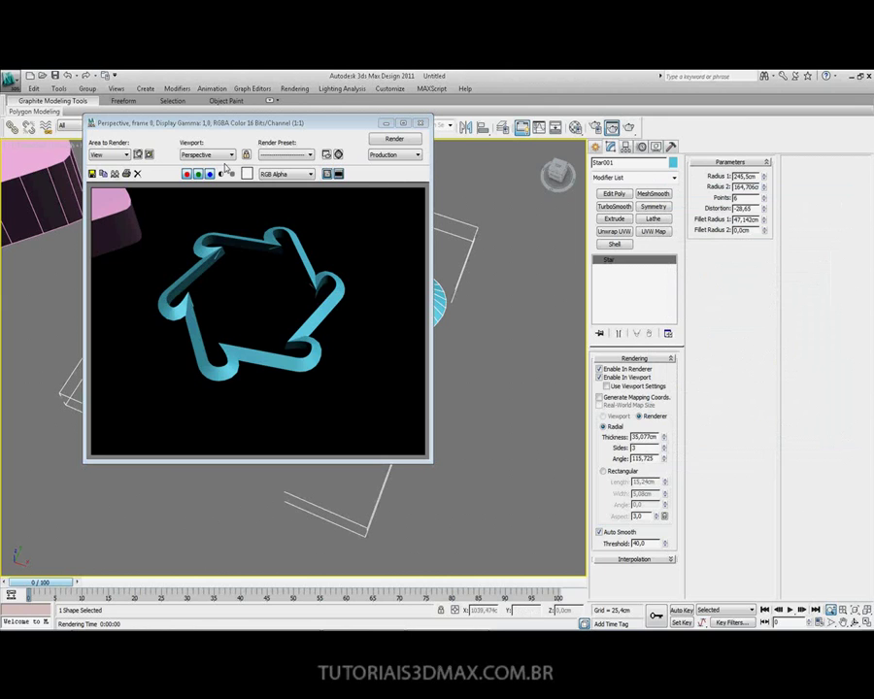
pyautogui.click(113, 174)
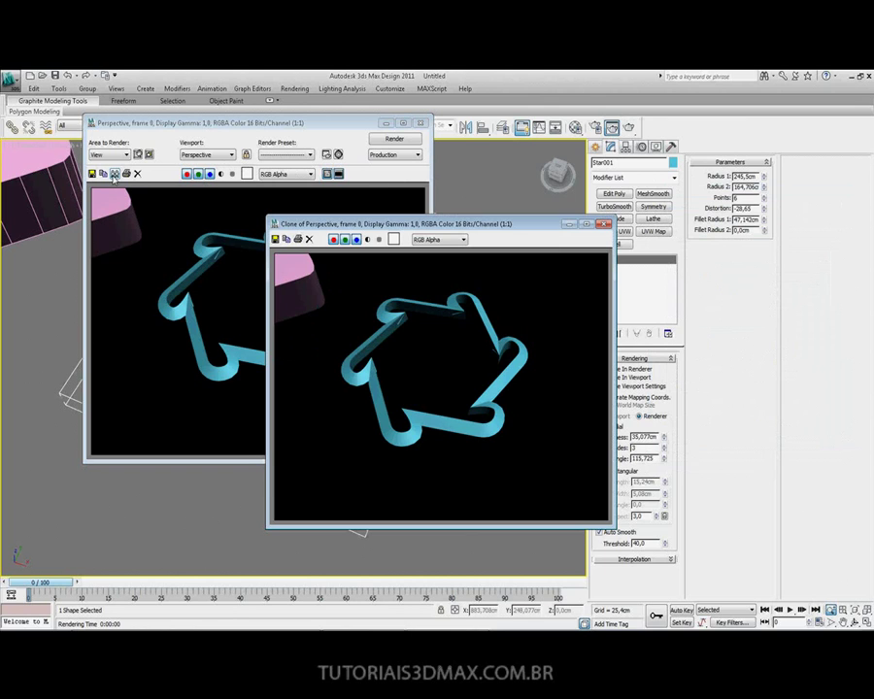
pyautogui.moveTo(331, 222); pyautogui.dragTo(671, 199)
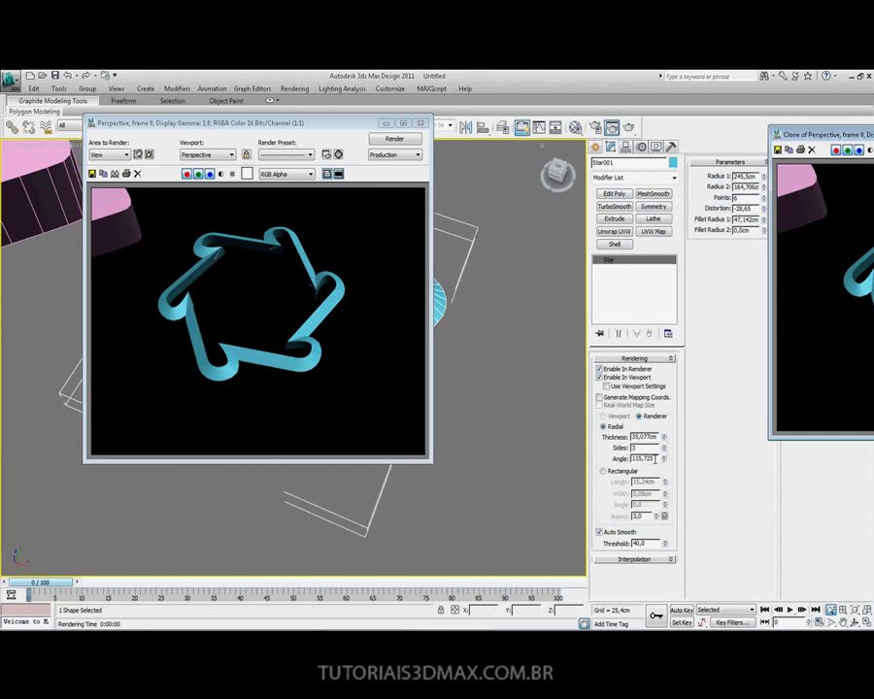
# Raise the angle to about 921, re-render to compare, then close both renders
pyautogui.moveTo(664, 458); pyautogui.dragTo(594, 112)
pyautogui.moveTo(664, 458); pyautogui.dragTo(664, 458)
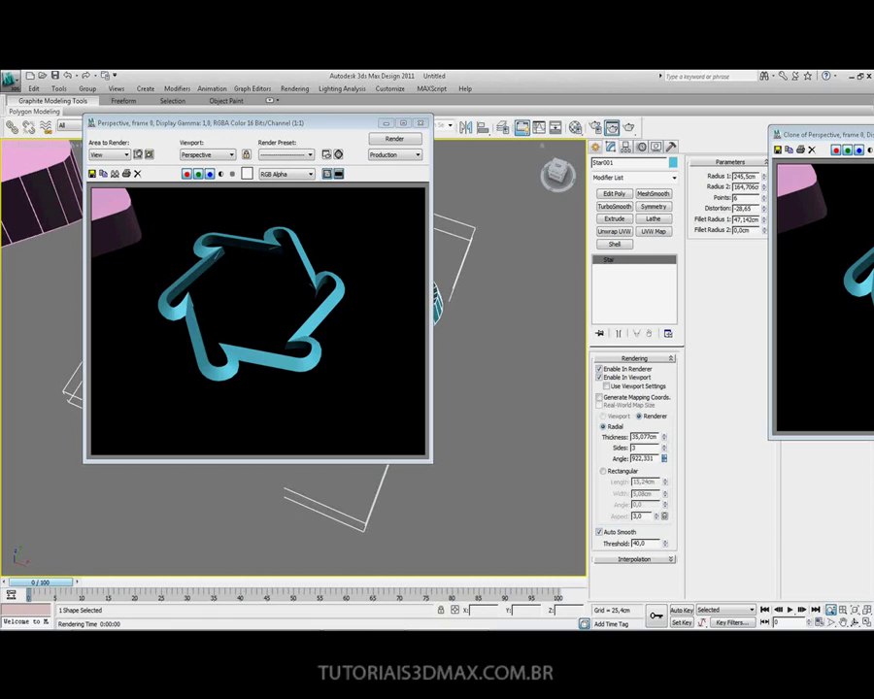
pyautogui.click(391, 140)
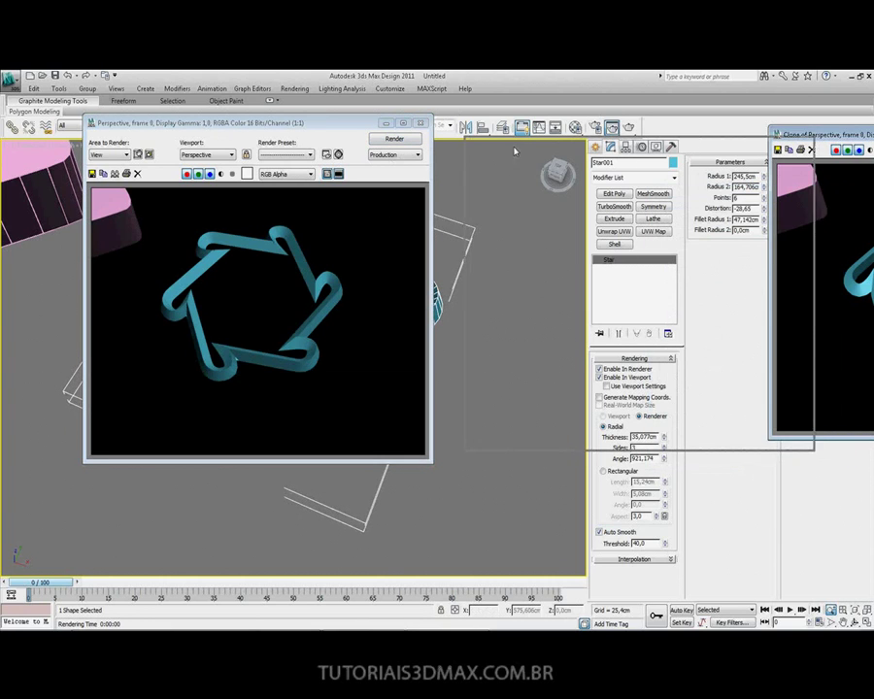
pyautogui.moveTo(818, 142); pyautogui.dragTo(478, 165)
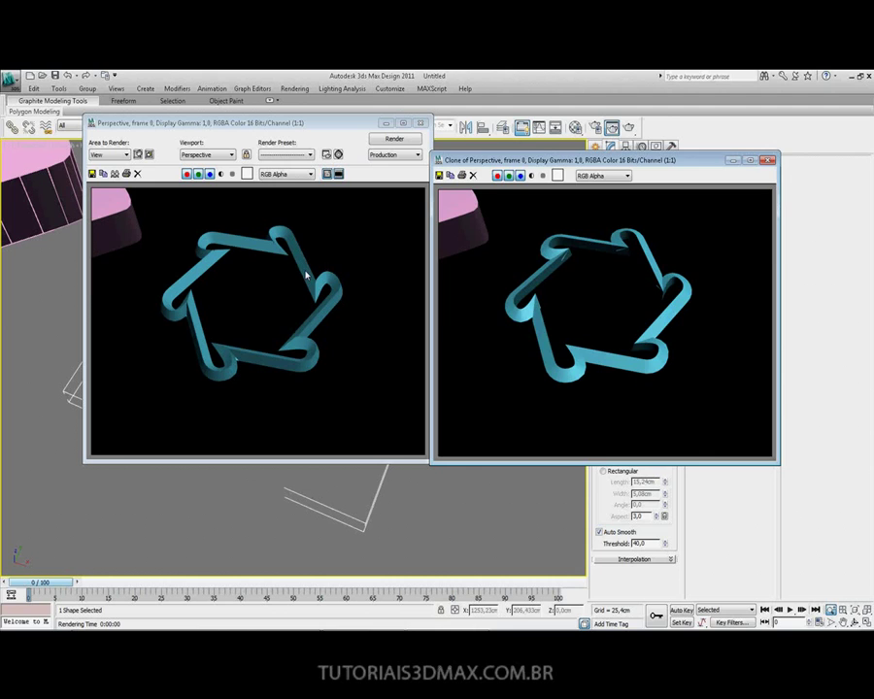
pyautogui.click(767, 159)
pyautogui.click(420, 123)
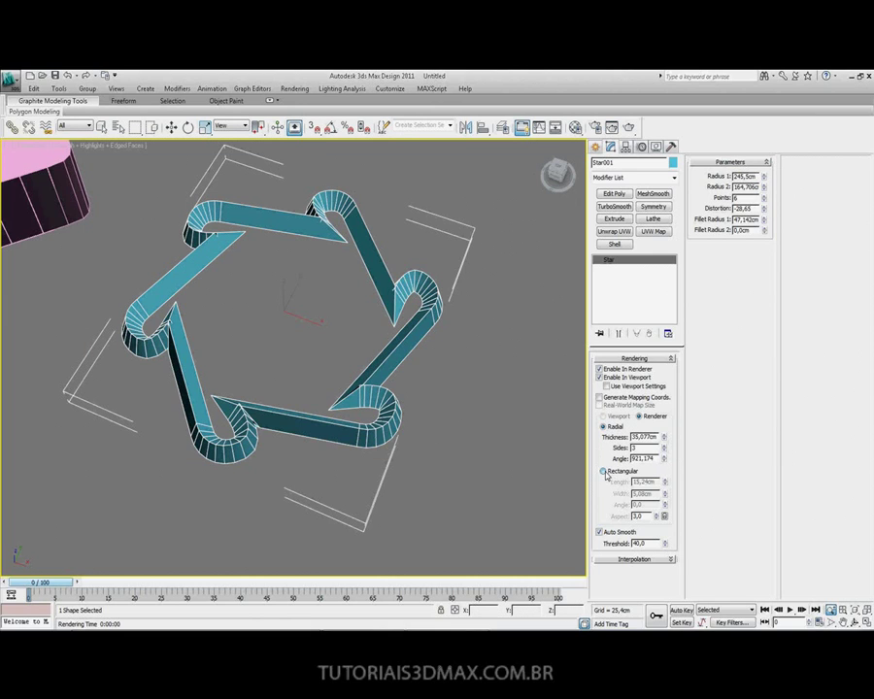
# Switch the star's rendered profile to Rectangular with a tall 122.53cm length and render it
pyautogui.click(603, 471)
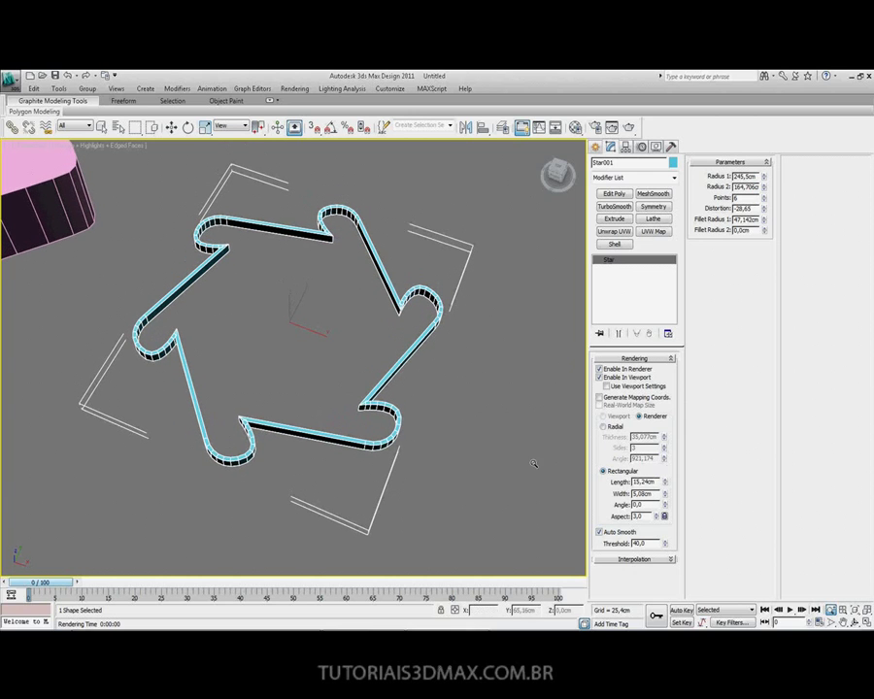
pyautogui.moveTo(665, 486)
pyautogui.mouseDown()
pyautogui.moveTo(623, 243)
pyautogui.moveTo(448, 156)
pyautogui.mouseUp()
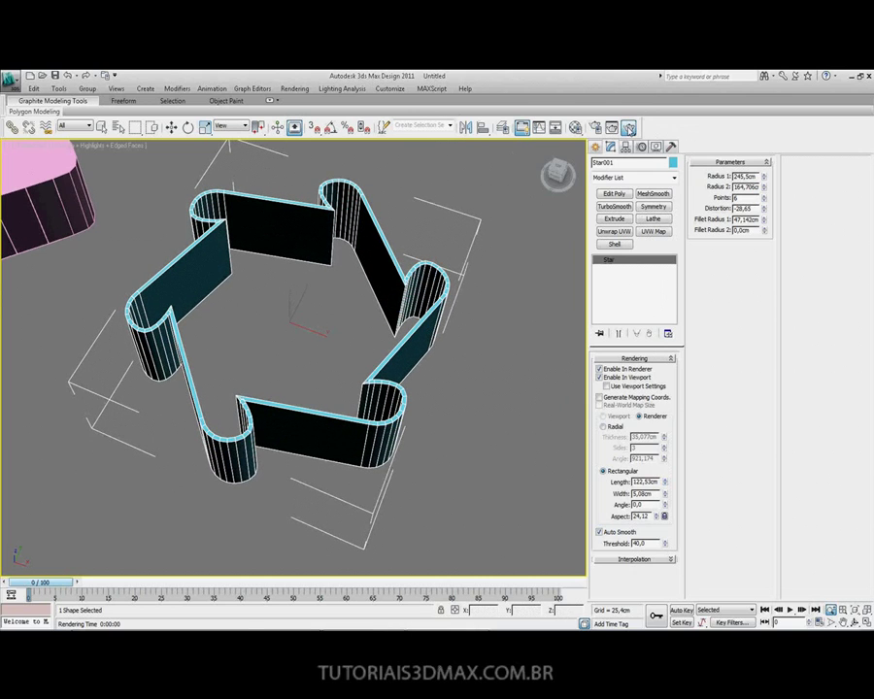
pyautogui.click(630, 127)
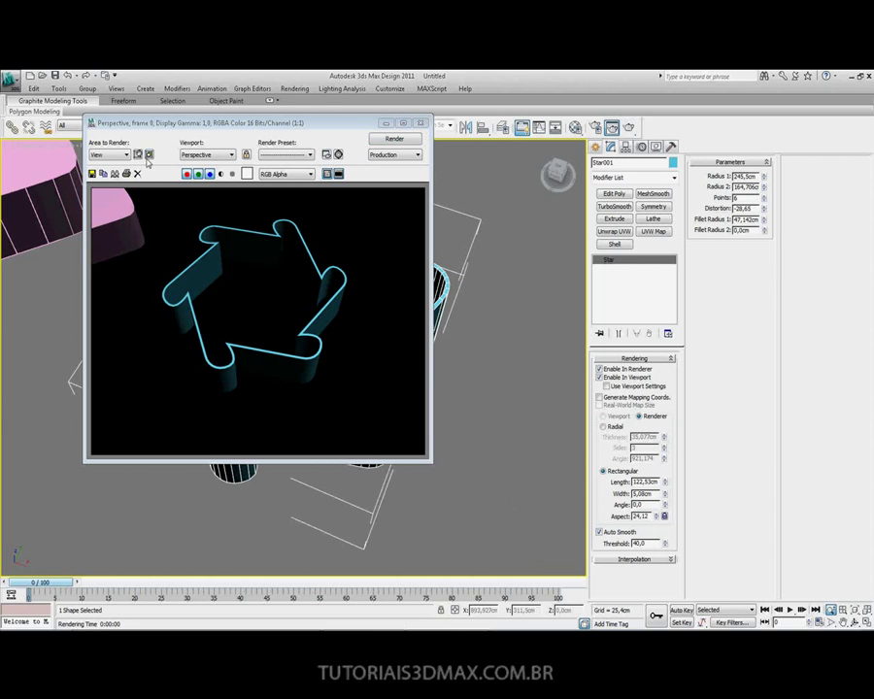
pyautogui.click(419, 124)
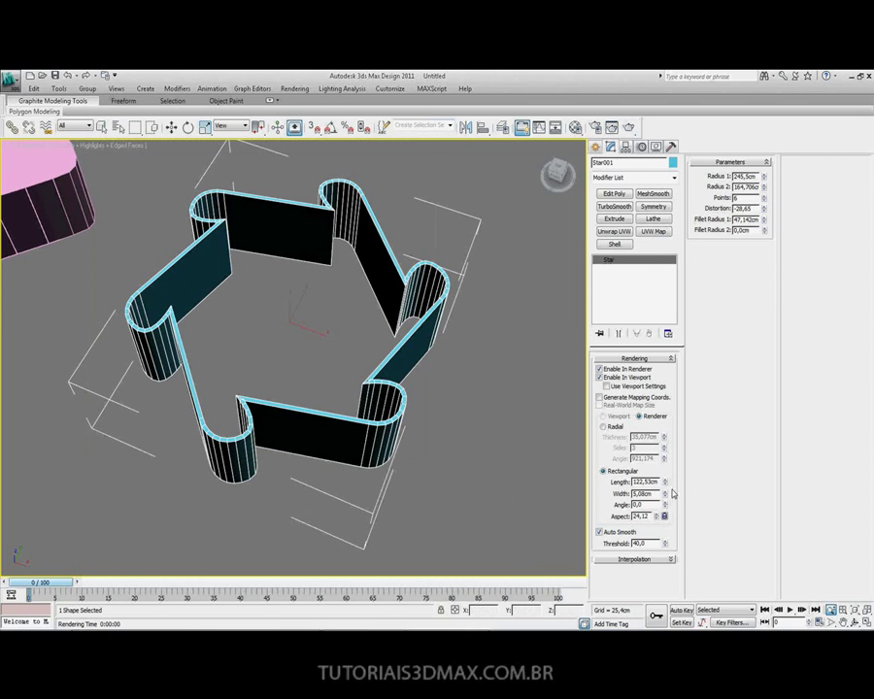
# Set the band's width to 40.03cm and angle to -21.92, rendering to check
pyautogui.moveTo(666, 496); pyautogui.dragTo(665, 456)
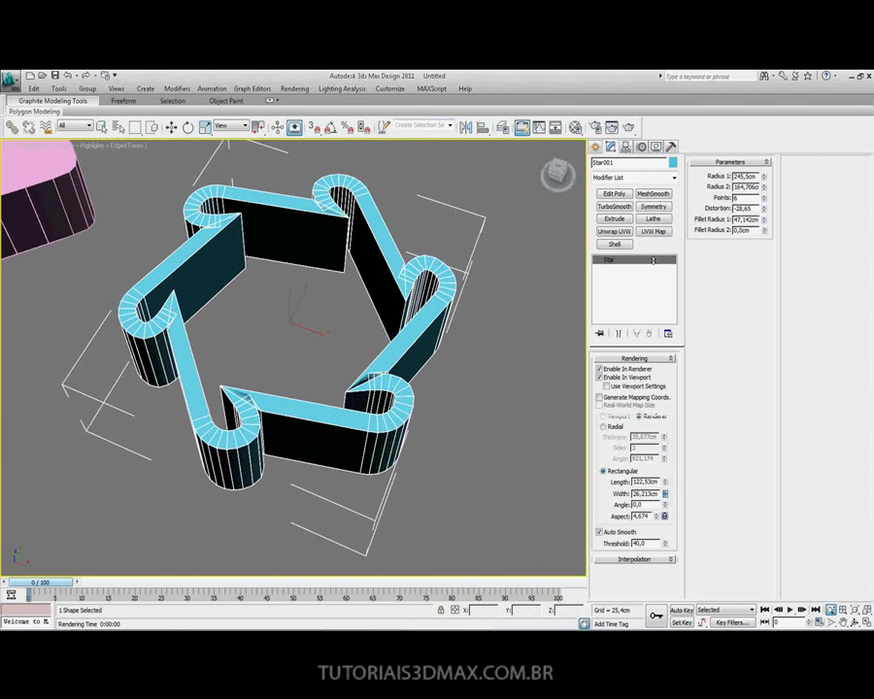
pyautogui.moveTo(666, 494)
pyautogui.mouseDown()
pyautogui.moveTo(717, 410)
pyautogui.moveTo(713, 420)
pyautogui.moveTo(653, 260)
pyautogui.moveTo(636, 129)
pyautogui.mouseUp()
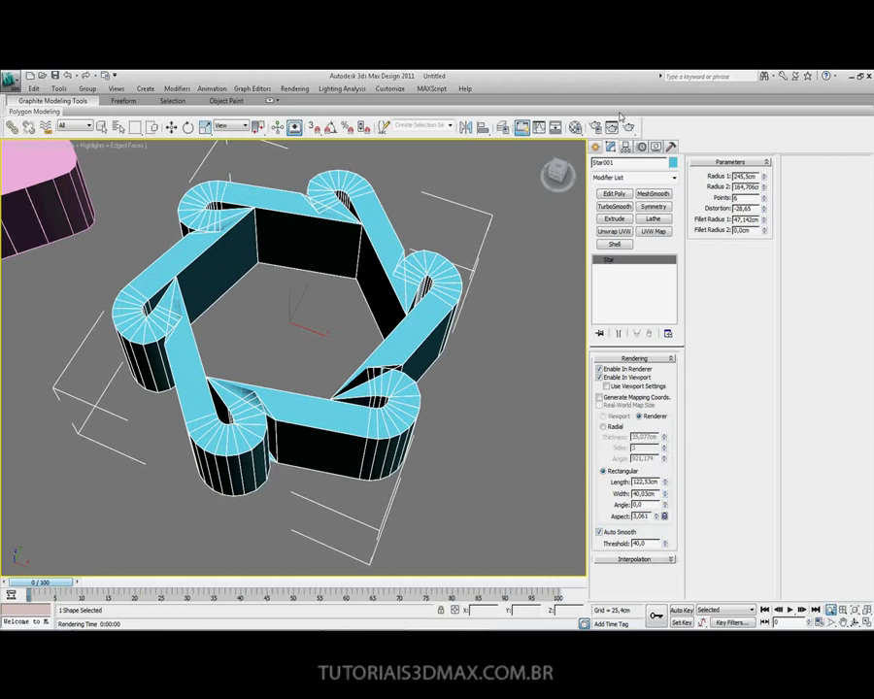
pyautogui.click(633, 129)
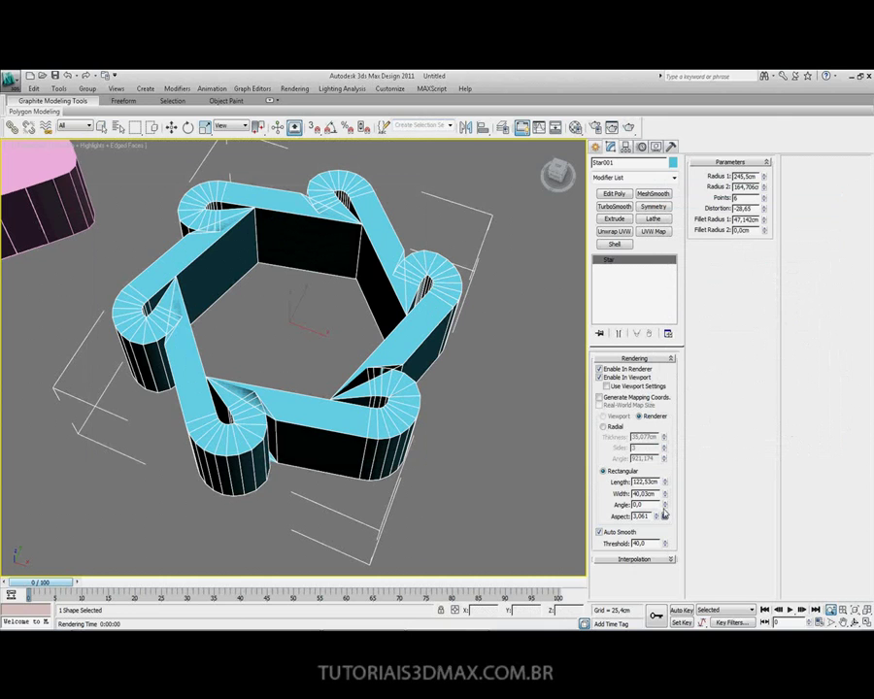
pyautogui.moveTo(664, 508)
pyautogui.mouseDown()
pyautogui.moveTo(644, 90)
pyautogui.moveTo(733, 355)
pyautogui.moveTo(783, 574)
pyautogui.mouseUp()
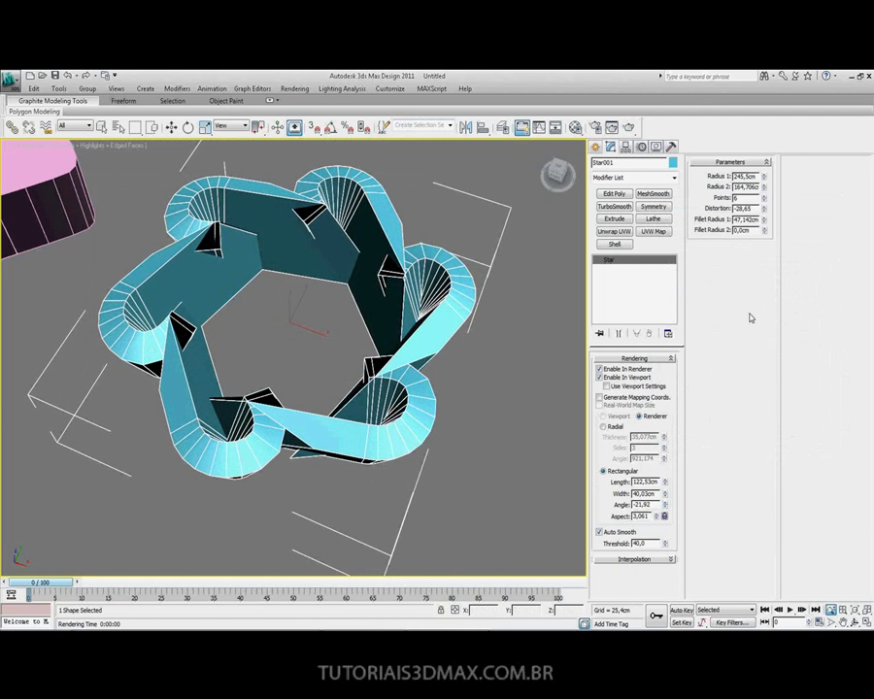
# Adjust the ribbon's aspect and raise Auto Smooth Threshold to 110.656, then render it
pyautogui.hotkey('shift', 'q')
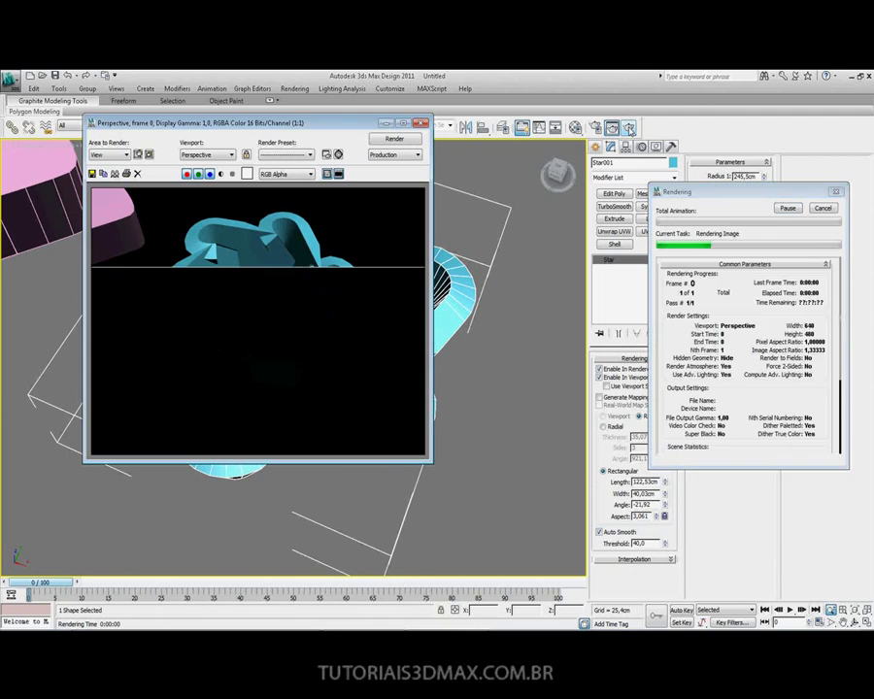
pyautogui.click(623, 512)
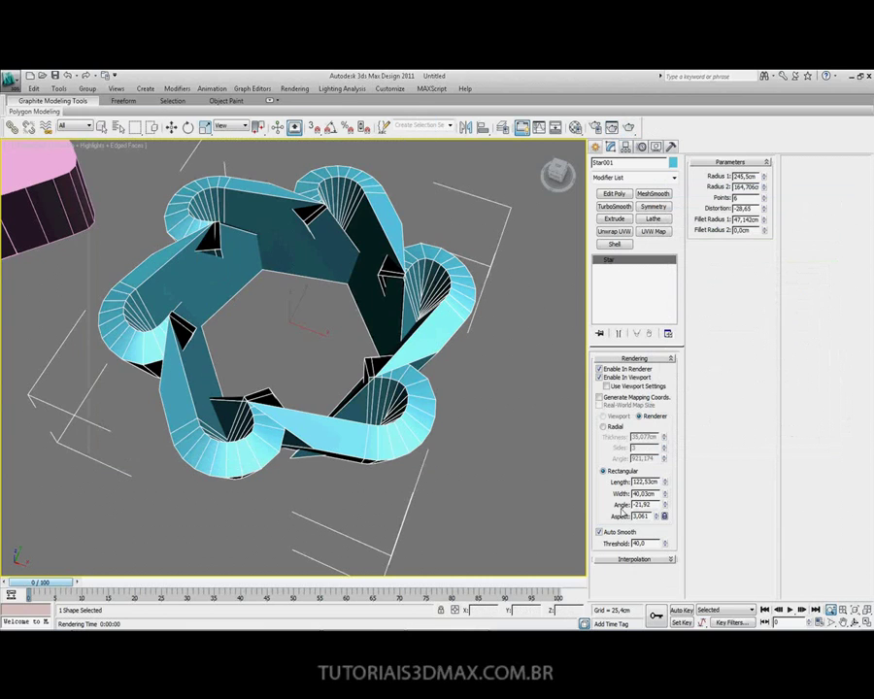
pyautogui.moveTo(657, 518)
pyautogui.mouseDown()
pyautogui.moveTo(664, 516)
pyautogui.moveTo(666, 569)
pyautogui.moveTo(665, 505)
pyautogui.mouseUp()
pyautogui.moveTo(632, 285); pyautogui.dragTo(652, 415)
pyautogui.moveTo(665, 542); pyautogui.dragTo(666, 553)
pyautogui.moveTo(666, 503)
pyautogui.mouseDown()
pyautogui.moveTo(667, 467)
pyautogui.moveTo(665, 516)
pyautogui.moveTo(664, 458)
pyautogui.mouseUp()
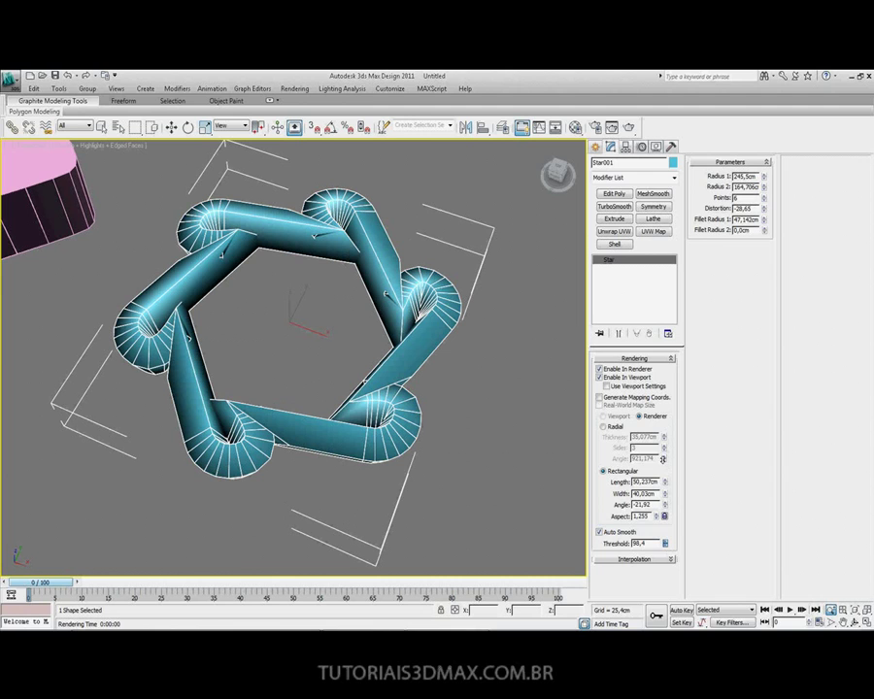
pyautogui.hotkey('shift', 'q')
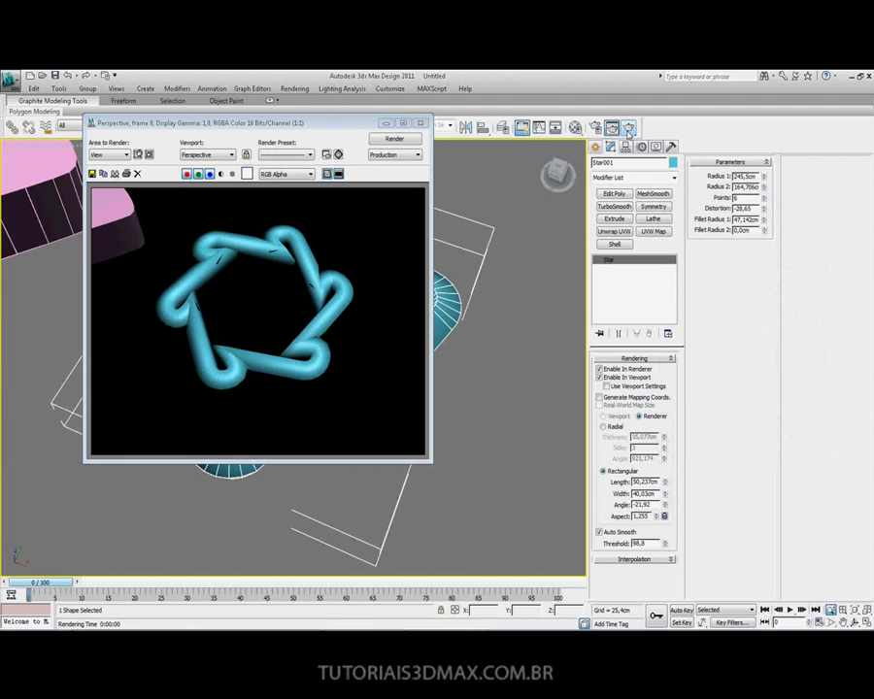
pyautogui.click(421, 122)
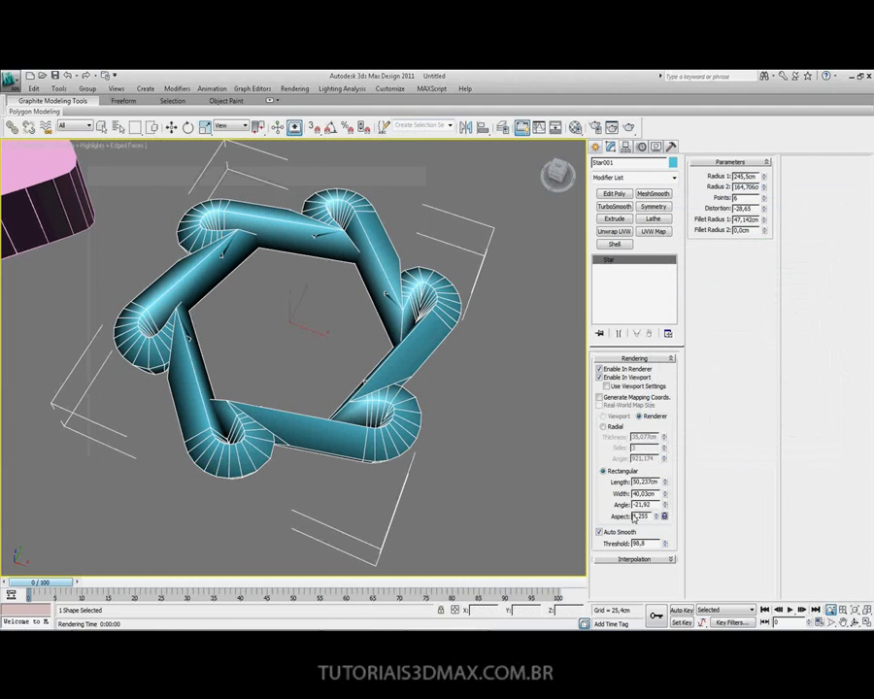
# Shrink the rectangular profile to width 13.474cm and length 54.712cm
pyautogui.moveTo(665, 495); pyautogui.dragTo(666, 543)
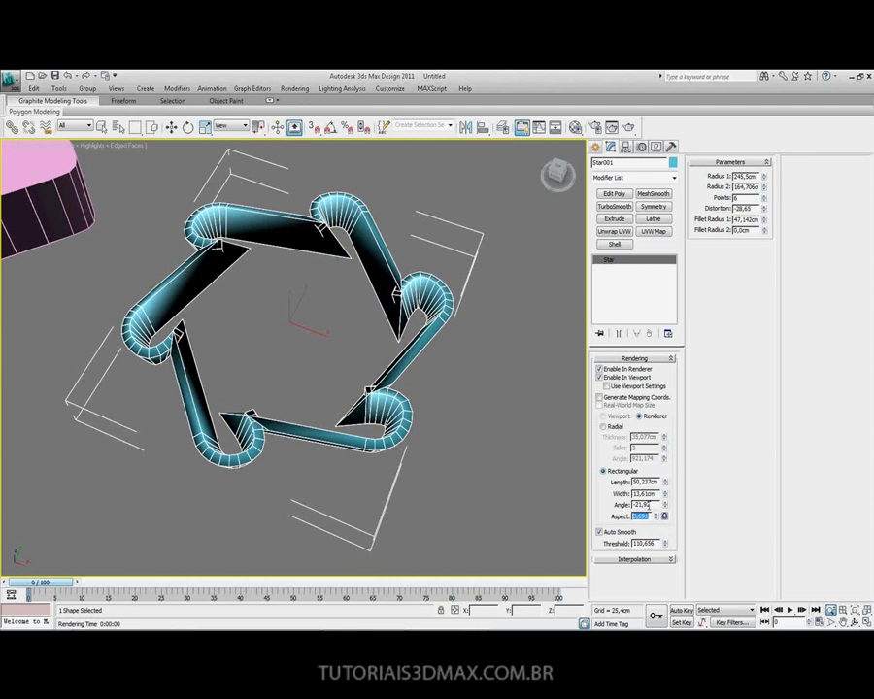
pyautogui.write('0')
pyautogui.press('Return')
pyautogui.moveTo(663, 483)
pyautogui.mouseDown()
pyautogui.moveTo(555, 409)
pyautogui.moveTo(648, 495)
pyautogui.moveTo(627, 328)
pyautogui.moveTo(576, 435)
pyautogui.mouseUp()
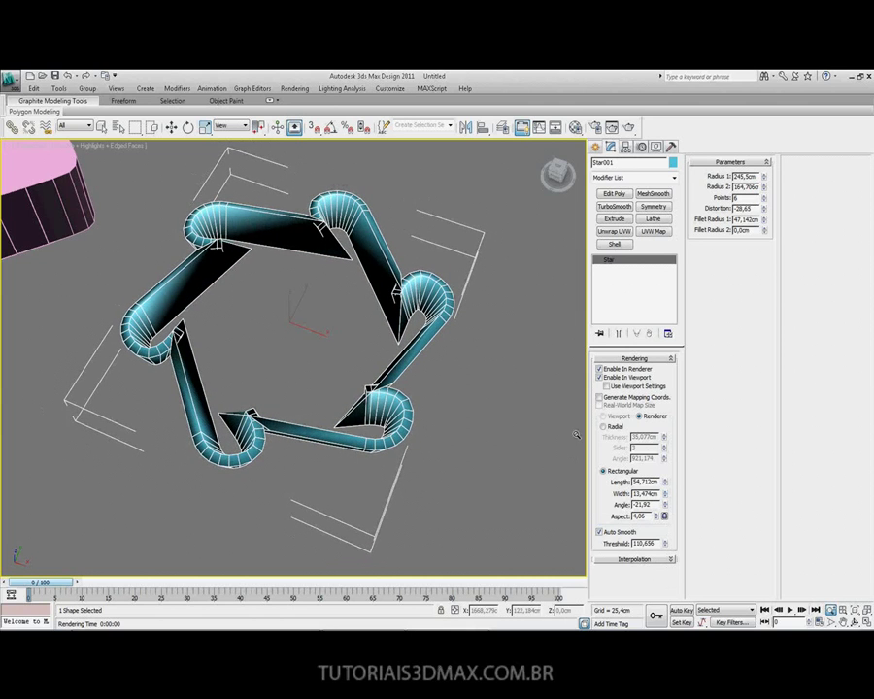
# Enlarge the star's outer radius and expand its Interpolation settings
pyautogui.moveTo(764, 179)
pyautogui.mouseDown()
pyautogui.moveTo(756, 148)
pyautogui.moveTo(761, 170)
pyautogui.mouseUp()
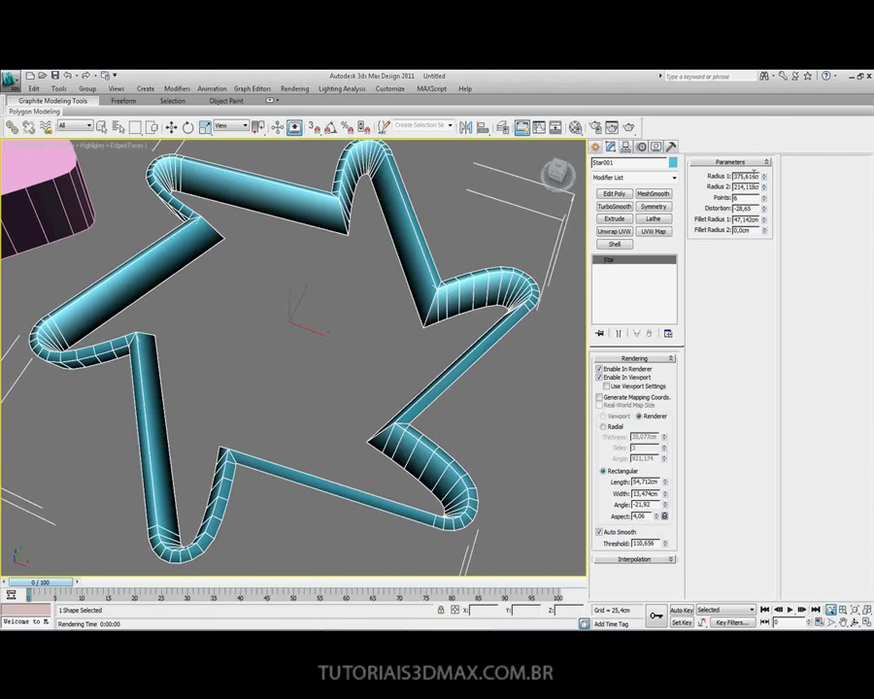
pyautogui.scroll(-1, 344, 365)
pyautogui.scroll(-3, 340, 364)
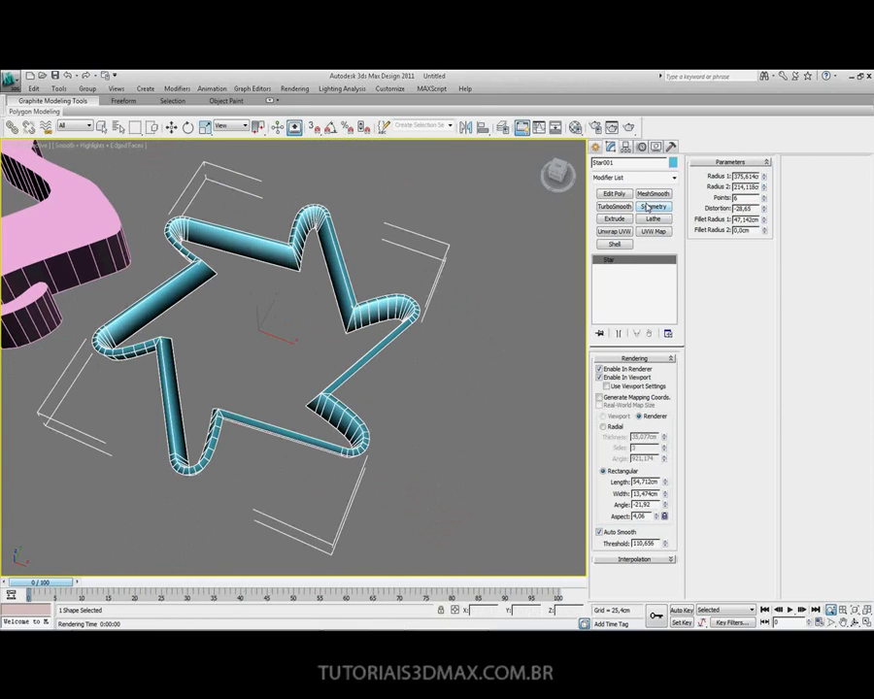
pyautogui.click(641, 560)
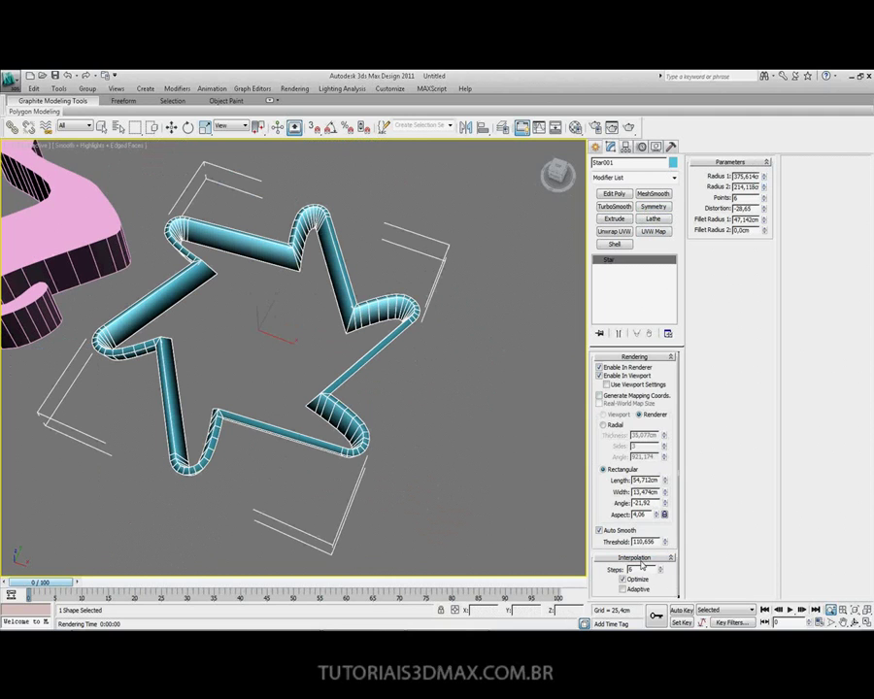
pyautogui.click(660, 573)
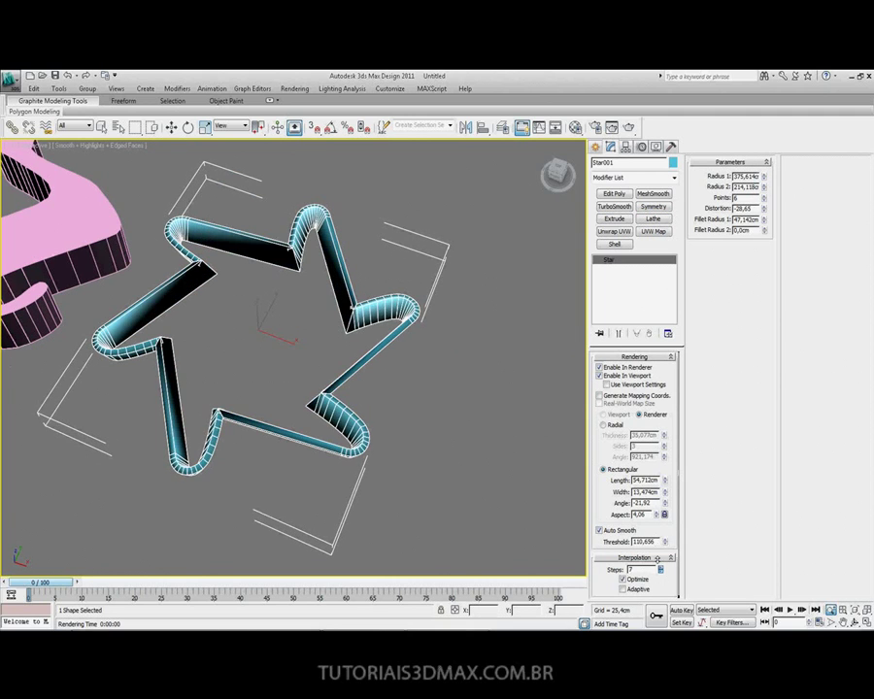
pyautogui.keyDown('alt'); pyautogui.moveTo(275, 330); pyautogui.dragTo(342, 384, button='middle'); pyautogui.keyUp('alt')
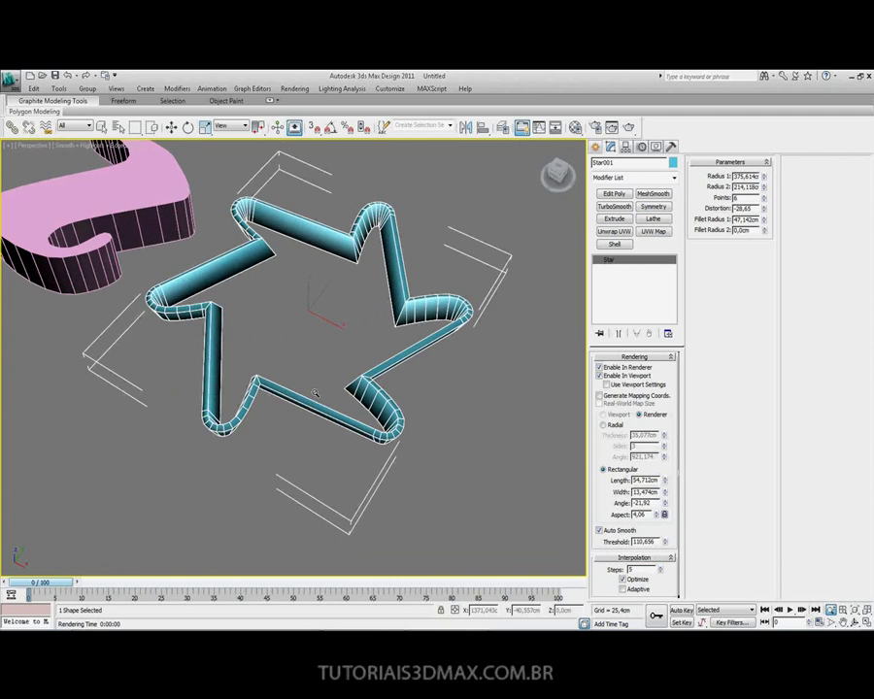
pyautogui.scroll(3, 375, 394)
pyautogui.keyDown('alt'); pyautogui.moveTo(363, 428); pyautogui.dragTo(364, 348, button='middle'); pyautogui.keyUp('alt')
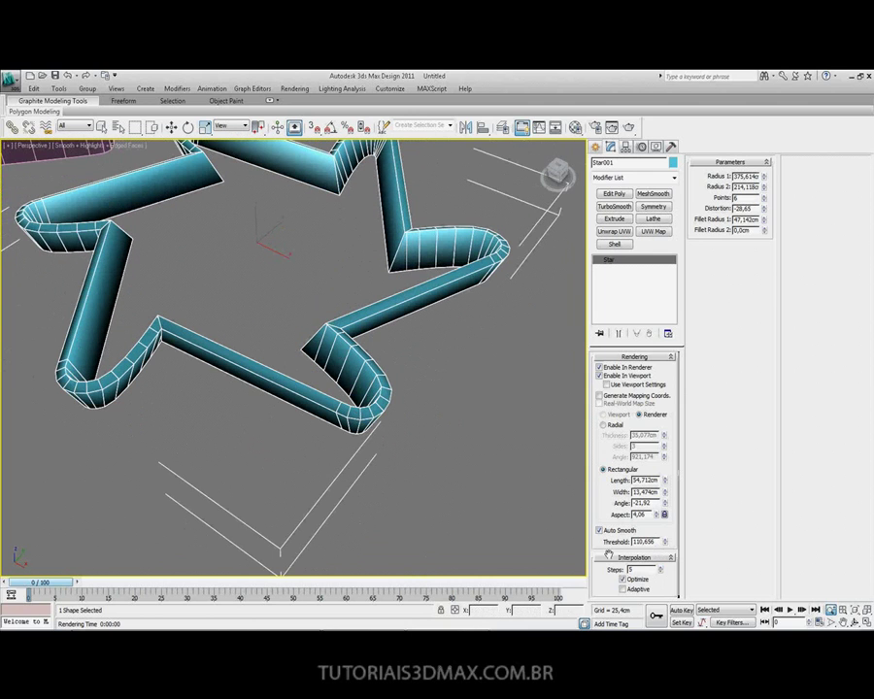
# Raise the interpolation steps to 32 so the corners get dense segments
pyautogui.moveTo(664, 575)
pyautogui.mouseDown()
pyautogui.moveTo(657, 603)
pyautogui.moveTo(660, 77)
pyautogui.mouseUp()
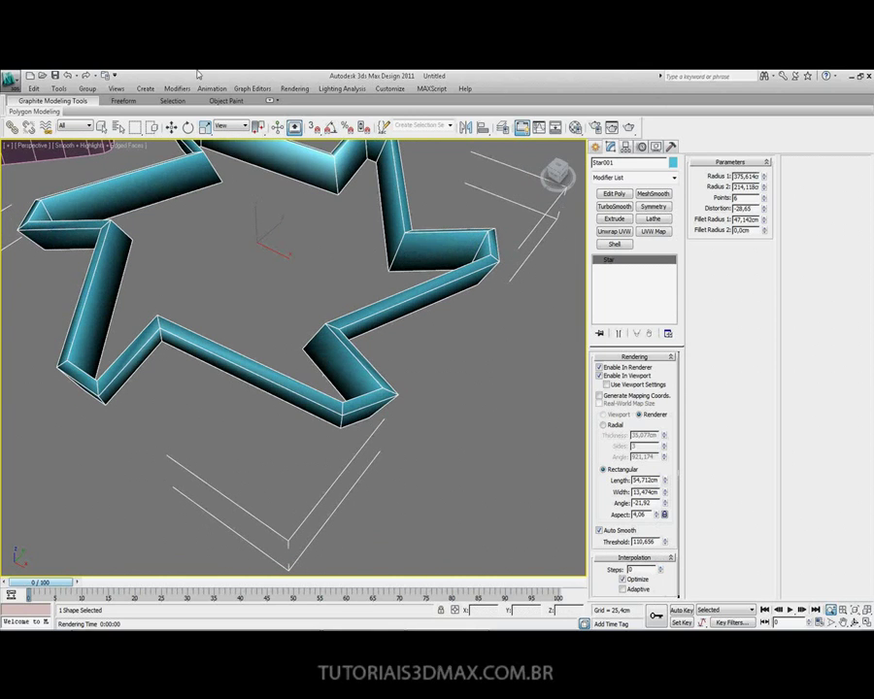
pyautogui.moveTo(246, 218)
pyautogui.mouseDown(button='middle')
pyautogui.moveTo(284, 354)
pyautogui.moveTo(289, 306)
pyautogui.mouseUp(button='middle')
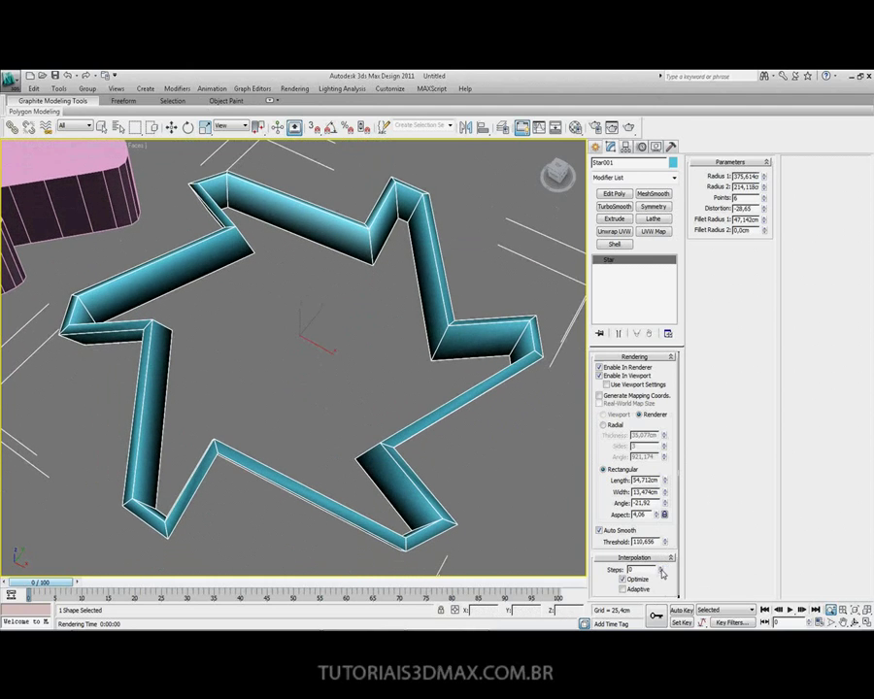
pyautogui.moveTo(662, 572); pyautogui.dragTo(662, 456)
pyautogui.click(661, 568)
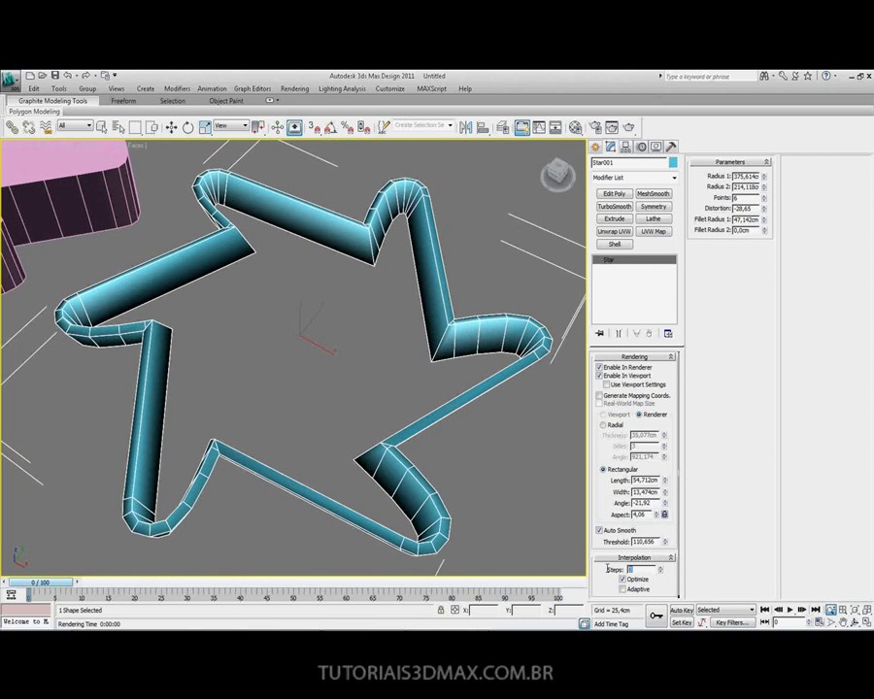
pyautogui.press('Return')
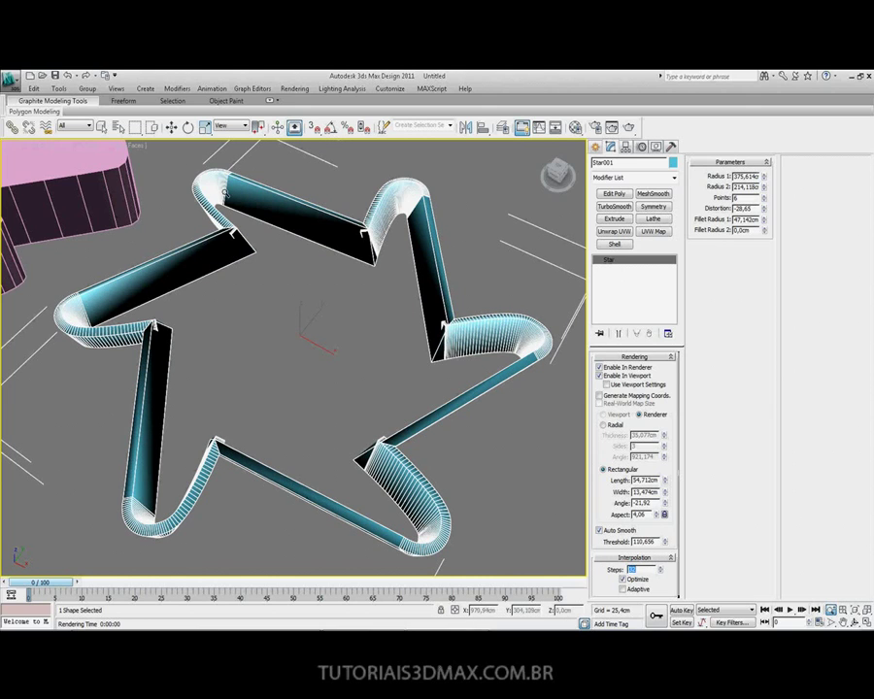
# Set the star's interpolation steps to 32 and leave Optimize turned on
pyautogui.write('32')
pyautogui.press('Return')
pyautogui.click(624, 579)
pyautogui.click(623, 579)
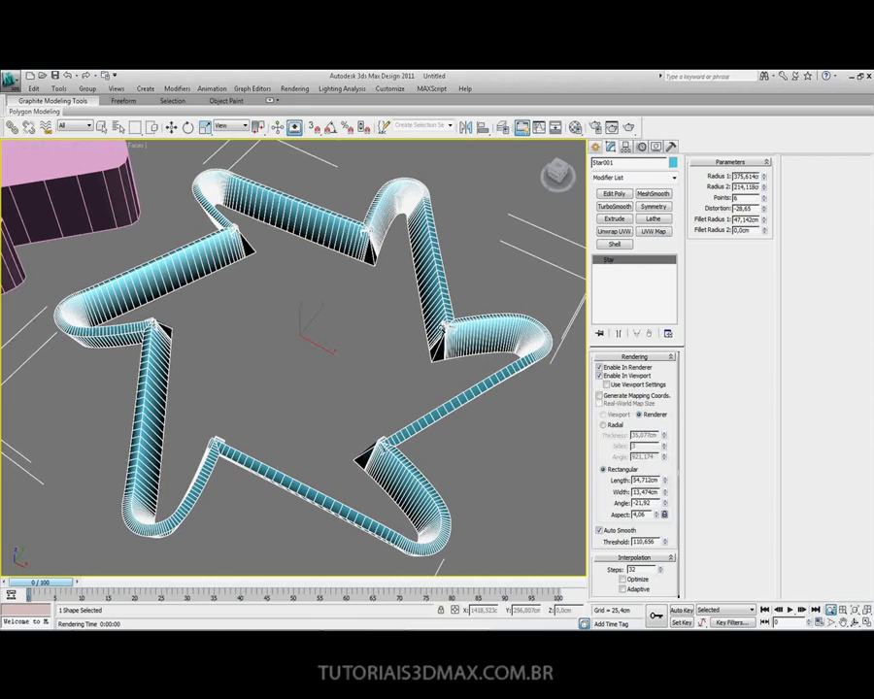
pyautogui.click(623, 579)
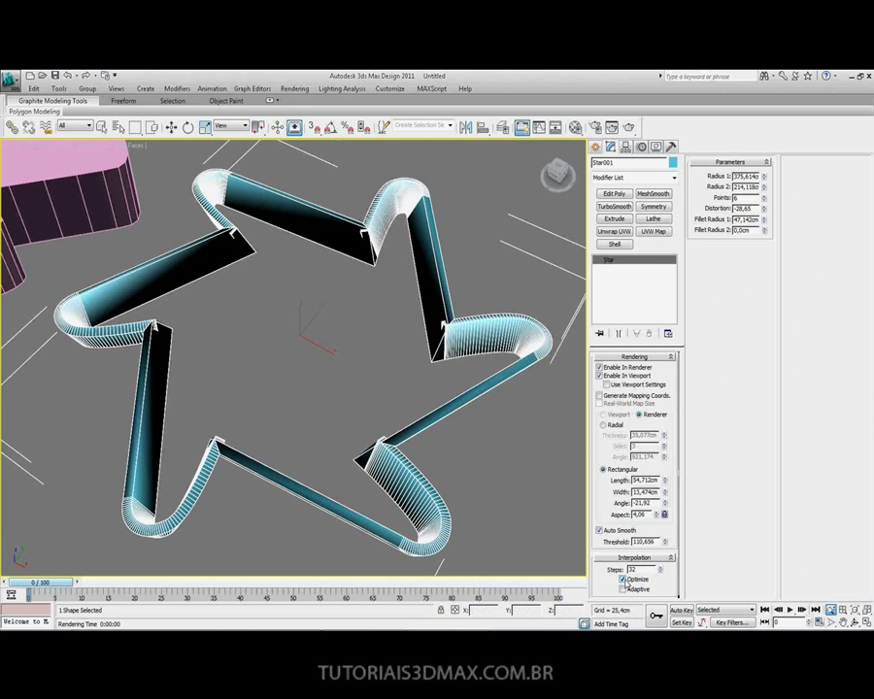
pyautogui.click(622, 578)
pyautogui.click(622, 579)
pyautogui.click(622, 579)
pyautogui.click(622, 580)
pyautogui.click(622, 590)
pyautogui.click(623, 590)
# Enable Adaptive interpolation on the star after comparing it on and off
pyautogui.click(622, 591)
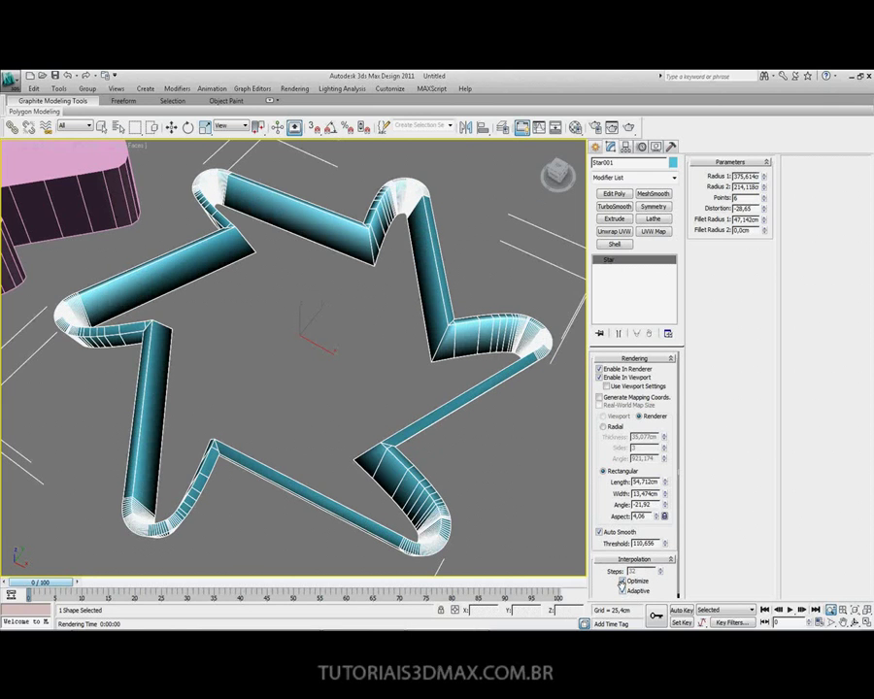
pyautogui.click(623, 590)
pyautogui.click(622, 590)
pyautogui.click(623, 591)
pyautogui.click(623, 590)
pyautogui.click(622, 591)
pyautogui.click(622, 591)
pyautogui.click(623, 591)
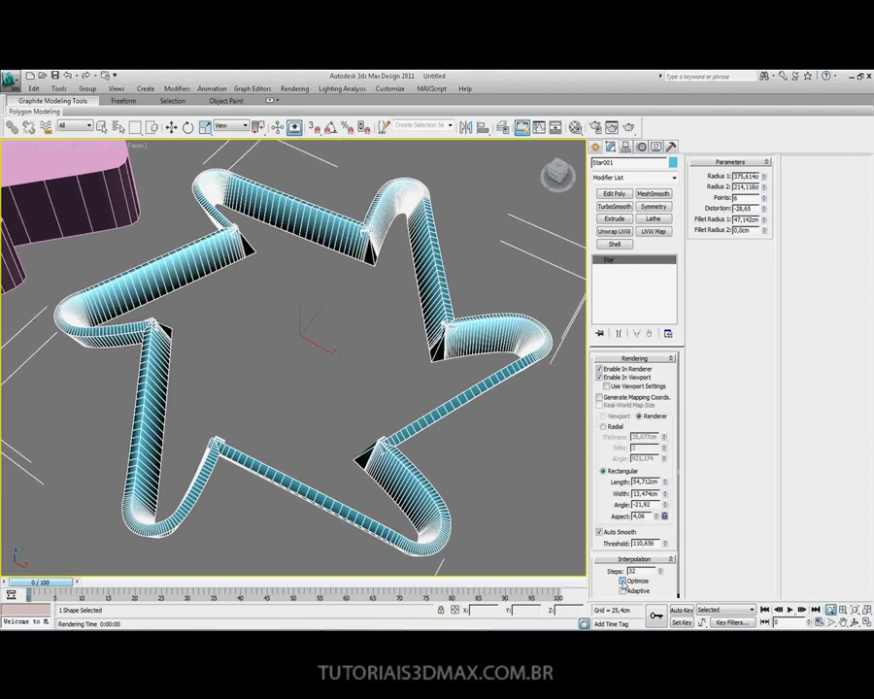
pyautogui.click(622, 591)
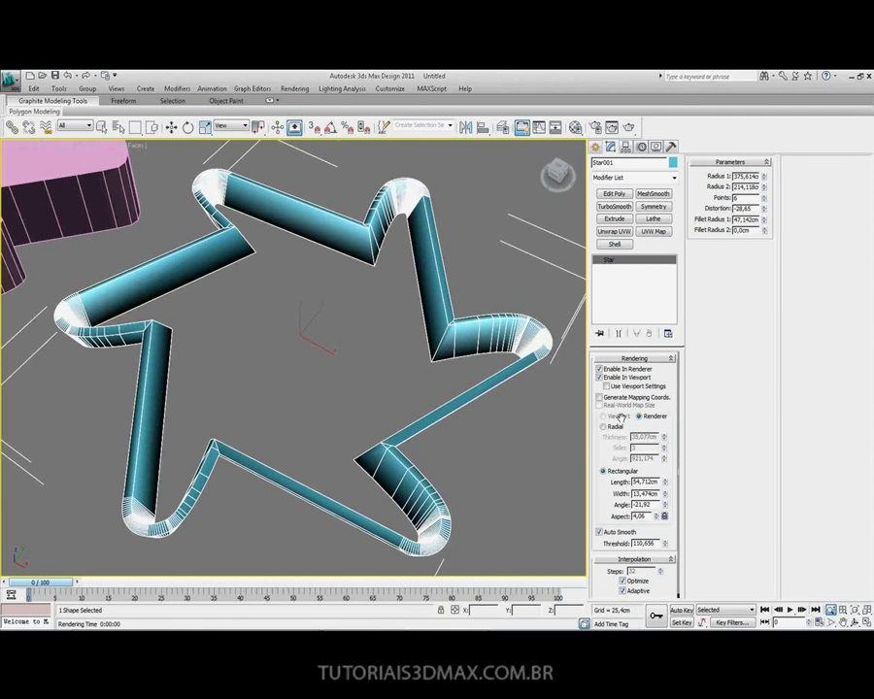
# Render the ribbon star to check its look, then close the render window
pyautogui.click(628, 129)
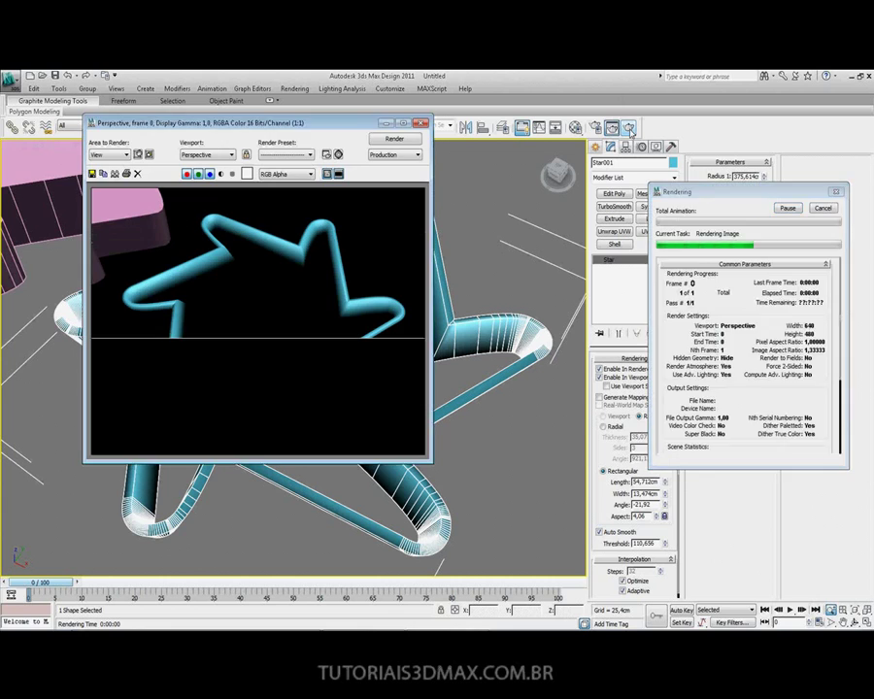
pyautogui.click(421, 122)
pyautogui.scroll(-5, 345, 337)
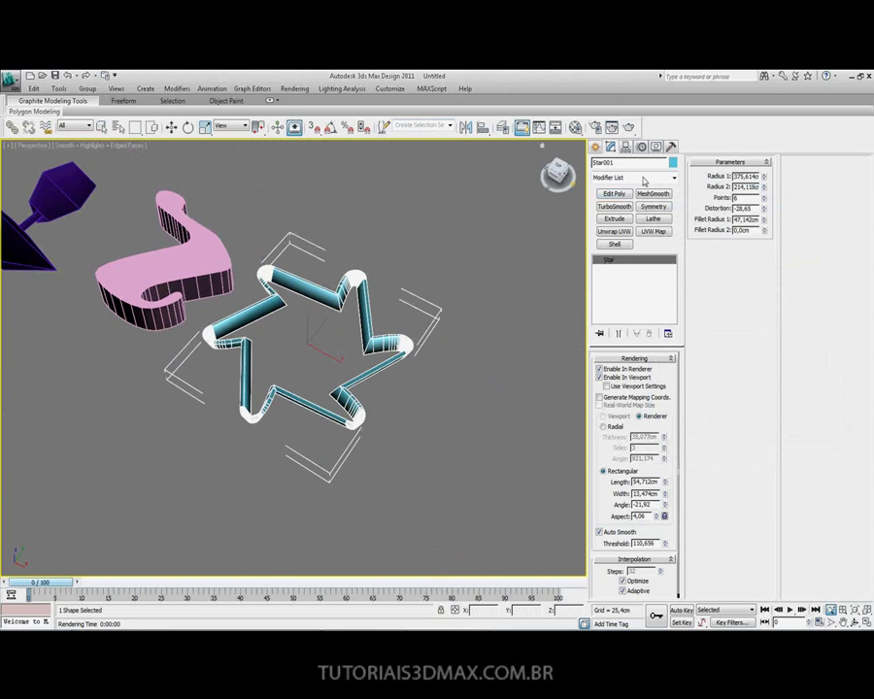
# Draw a helix beside the star with Radius 1 about 159.7 cm and height about 213 cm
pyautogui.click(596, 148)
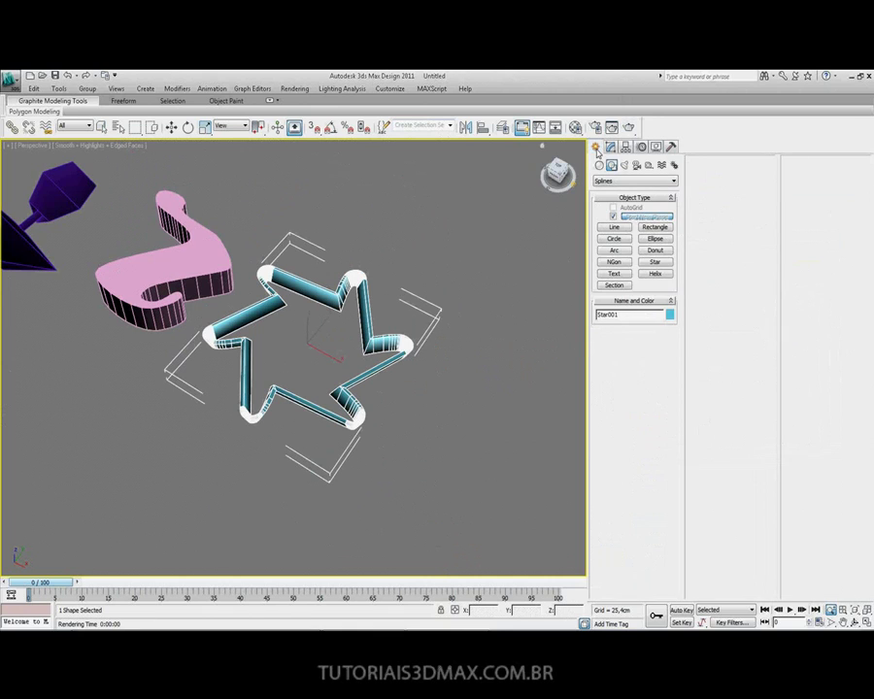
pyautogui.click(615, 239)
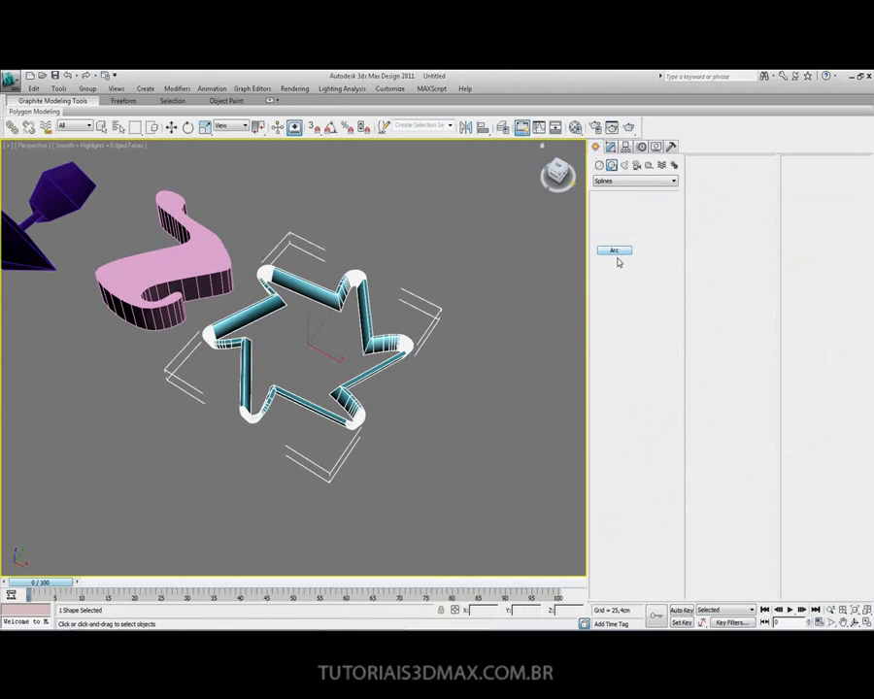
pyautogui.click(614, 273)
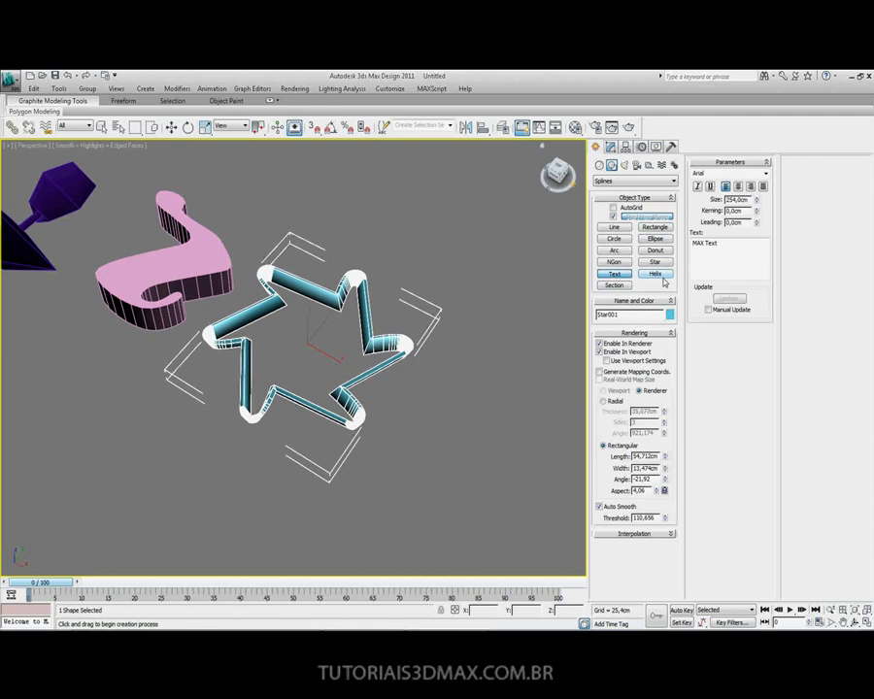
pyautogui.click(658, 276)
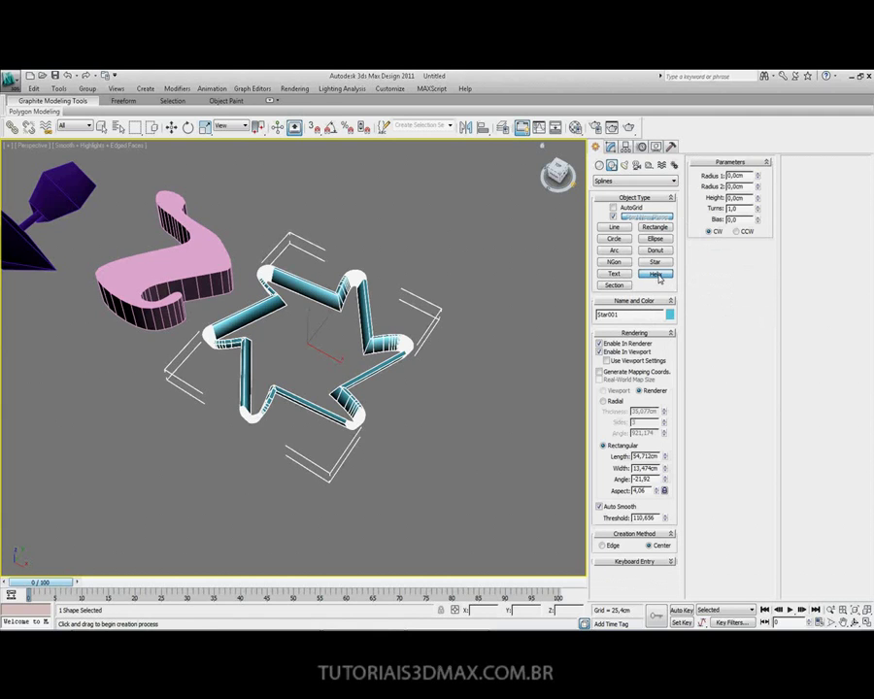
pyautogui.moveTo(462, 400); pyautogui.dragTo(515, 457)
pyautogui.click(470, 367)
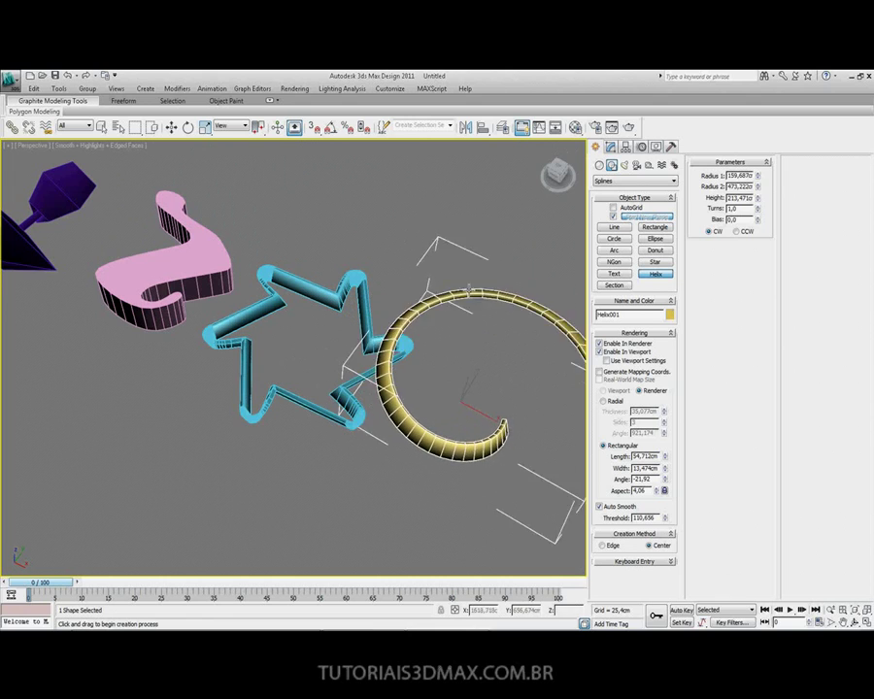
# Give the helix a smaller top radius, hide its viewport thickness, and end helix creation
pyautogui.click(456, 335)
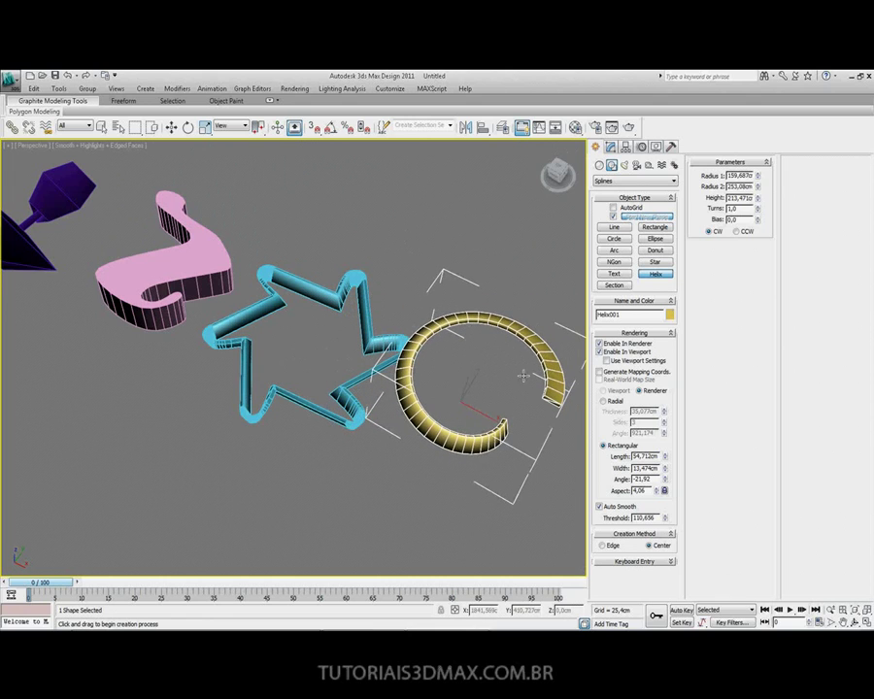
pyautogui.click(599, 352)
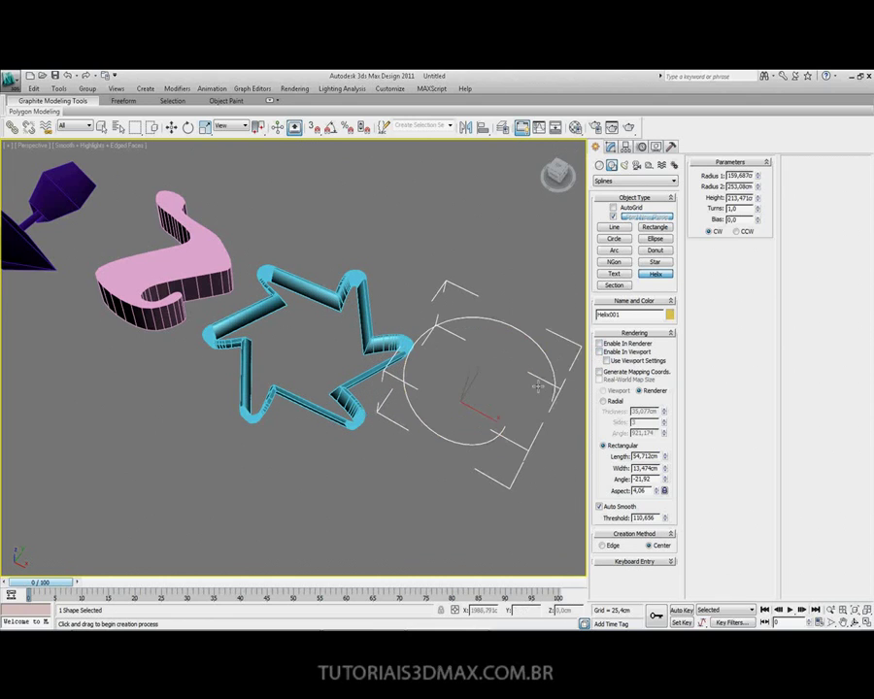
pyautogui.click(171, 127)
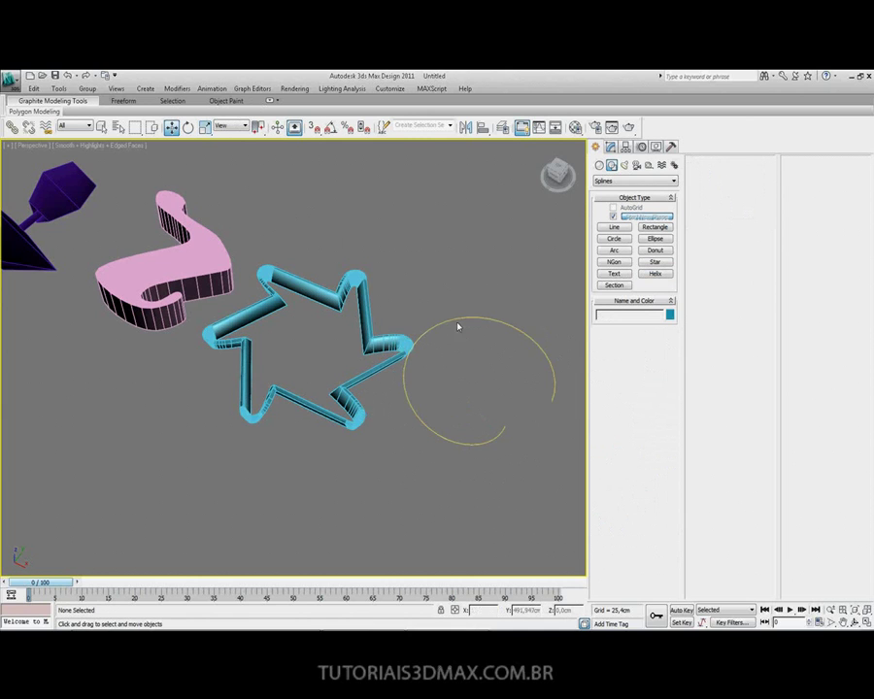
# Select the new helix and frame it in the Perspective view
pyautogui.moveTo(522, 283); pyautogui.dragTo(417, 366)
pyautogui.moveTo(417, 366); pyautogui.dragTo(393, 355, button='middle')
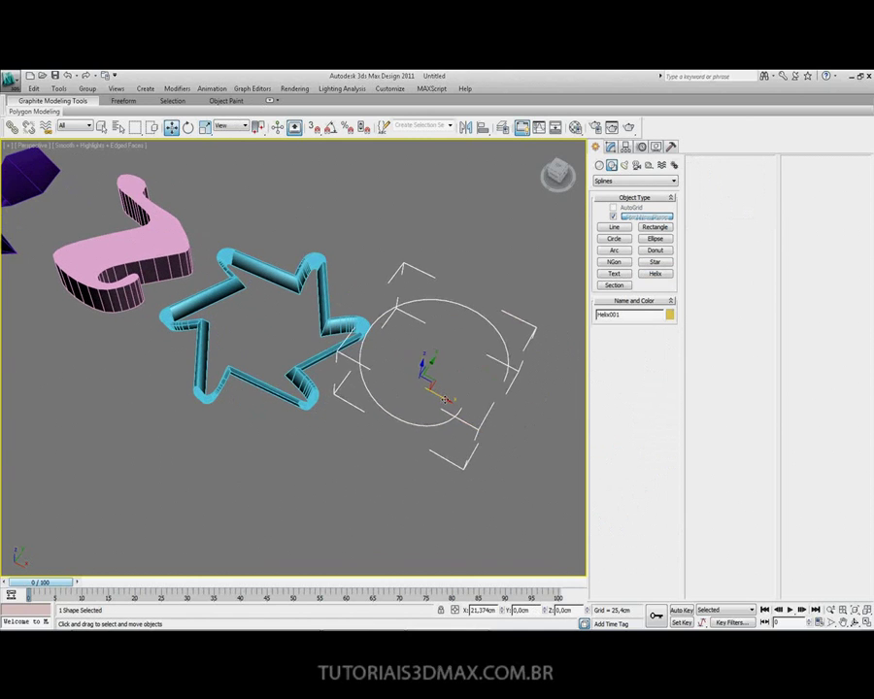
pyautogui.scroll(-1, 449, 374)
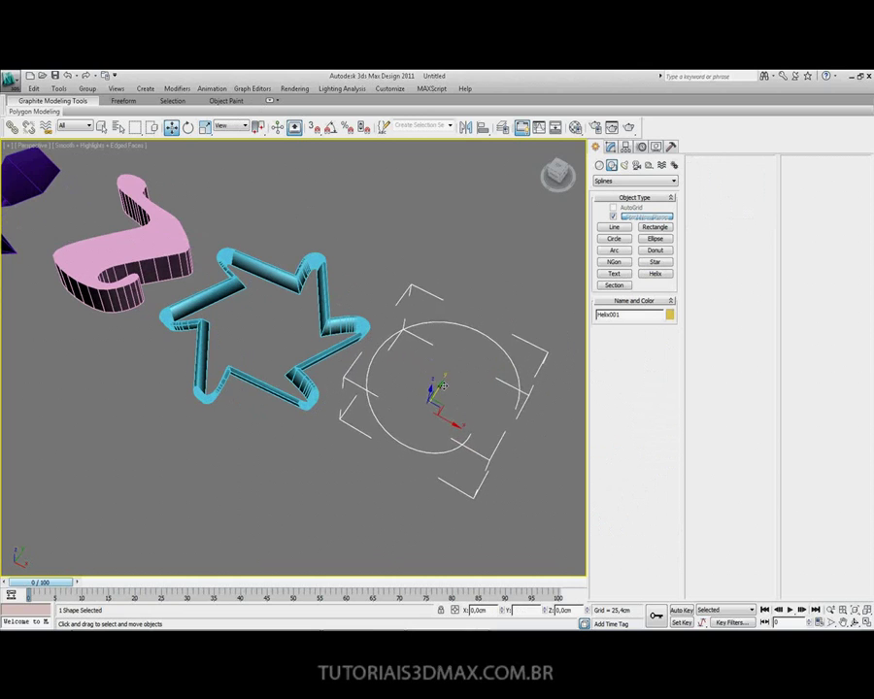
pyautogui.scroll(-2, 390, 355)
pyautogui.moveTo(391, 356)
pyautogui.keyDown('alt'); pyautogui.mouseDown(button='middle')
pyautogui.moveTo(297, 375)
pyautogui.moveTo(312, 351)
pyautogui.mouseUp(button='middle'); pyautogui.keyUp('alt')
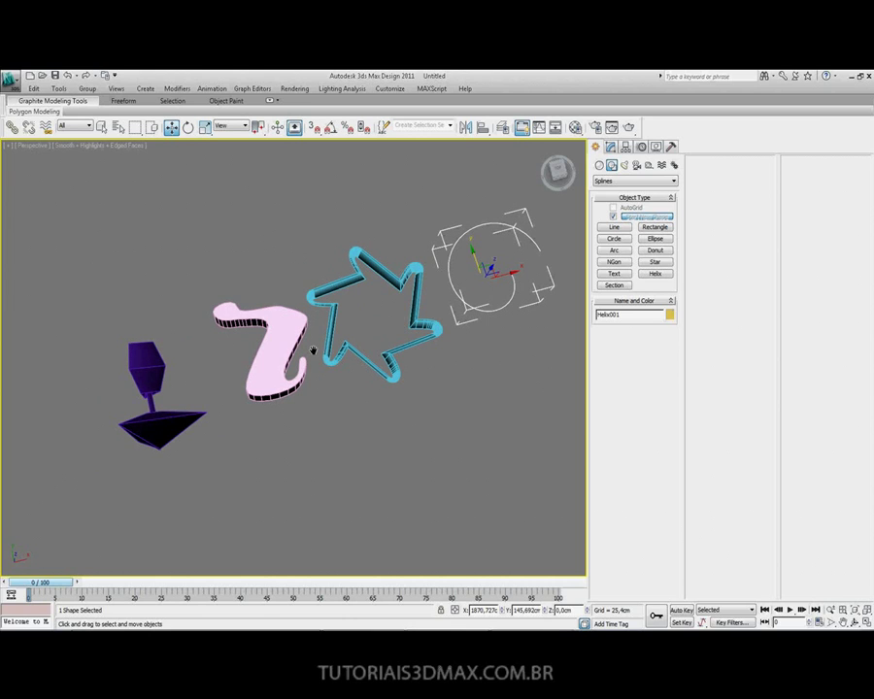
pyautogui.moveTo(309, 338)
pyautogui.mouseDown(button='middle')
pyautogui.moveTo(278, 320)
pyautogui.moveTo(264, 335)
pyautogui.moveTo(278, 334)
pyautogui.moveTo(254, 341)
pyautogui.mouseUp(button='middle')
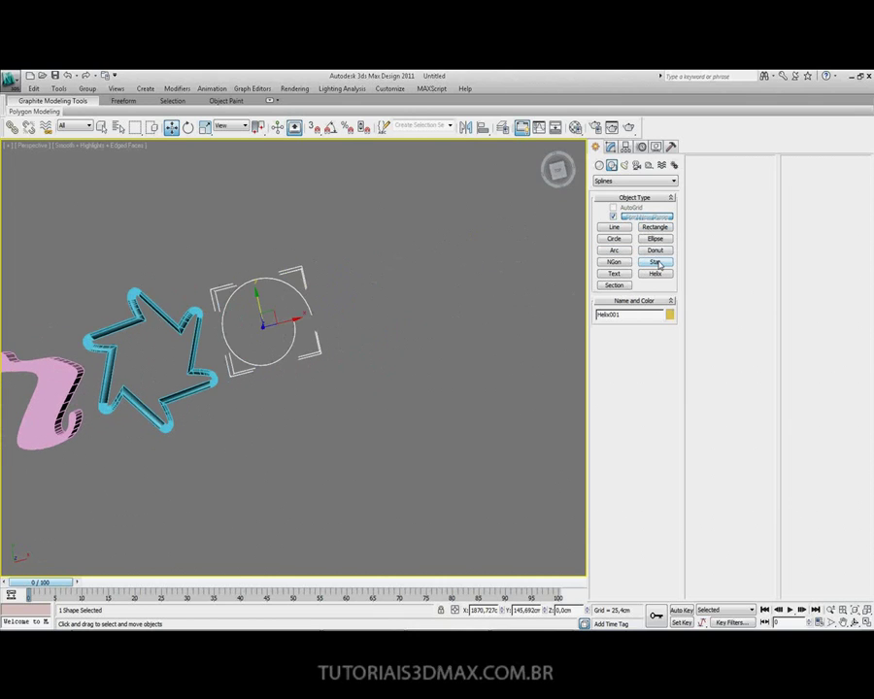
# Draw Circle001, a large circle beside the helix, in the Top view
pyautogui.click(611, 240)
pyautogui.moveTo(287, 339)
pyautogui.mouseDown(button='middle')
pyautogui.moveTo(205, 302)
pyautogui.moveTo(234, 338)
pyautogui.mouseUp(button='middle')
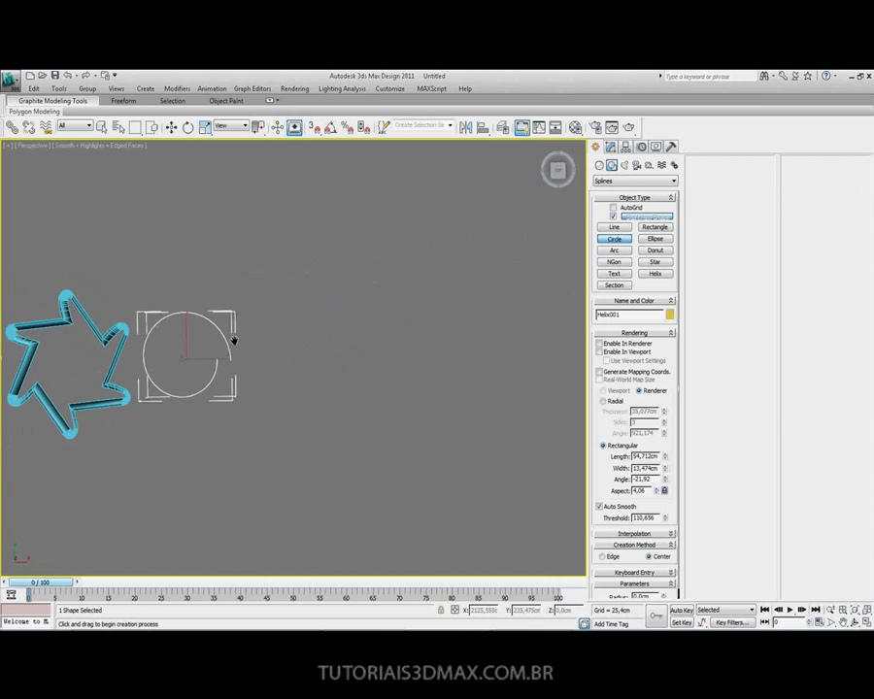
pyautogui.scroll(5, 241, 335)
pyautogui.press('t')
pyautogui.scroll(2, 262, 339)
pyautogui.scroll(-5, 184, 321)
pyautogui.scroll(2, 233, 322)
pyautogui.scroll(2, 254, 326)
pyautogui.scroll(-2, 260, 338)
pyautogui.moveTo(268, 257); pyautogui.dragTo(362, 332)
pyautogui.scroll(2, 362, 332)
pyautogui.scroll(-1, 377, 342)
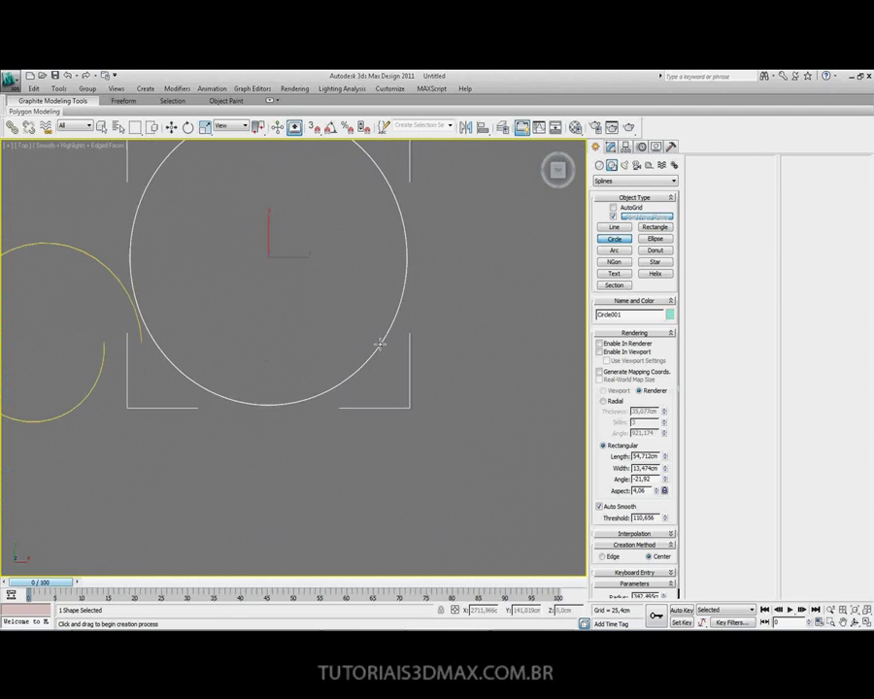
pyautogui.press('w')
pyautogui.moveTo(272, 238); pyautogui.dragTo(324, 307, button='middle')
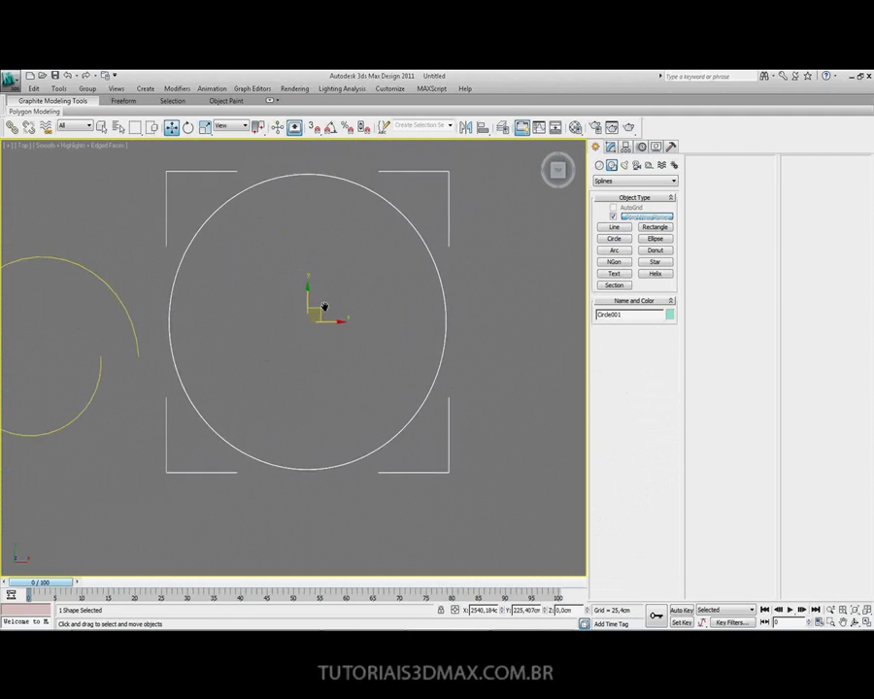
# Apply an Extrude modifier to Circle001 and view the solid cylinder in Perspective
pyautogui.click(610, 147)
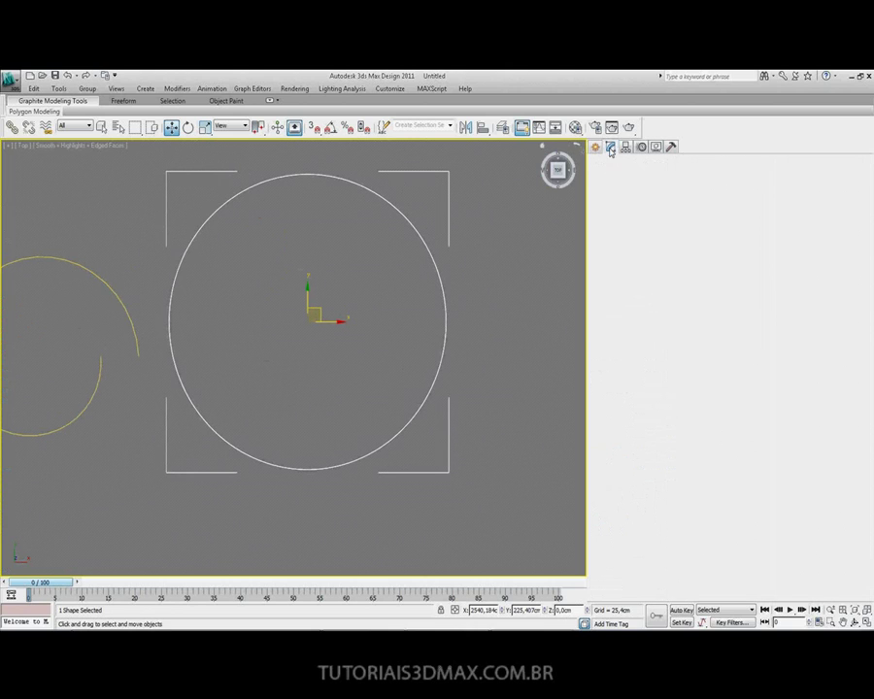
pyautogui.click(622, 179)
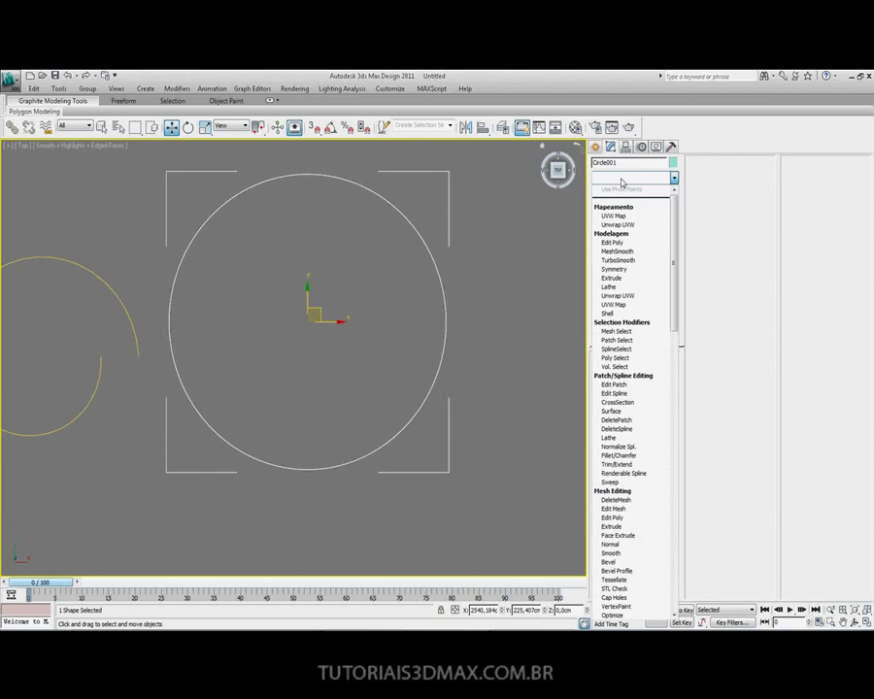
pyautogui.write('e')
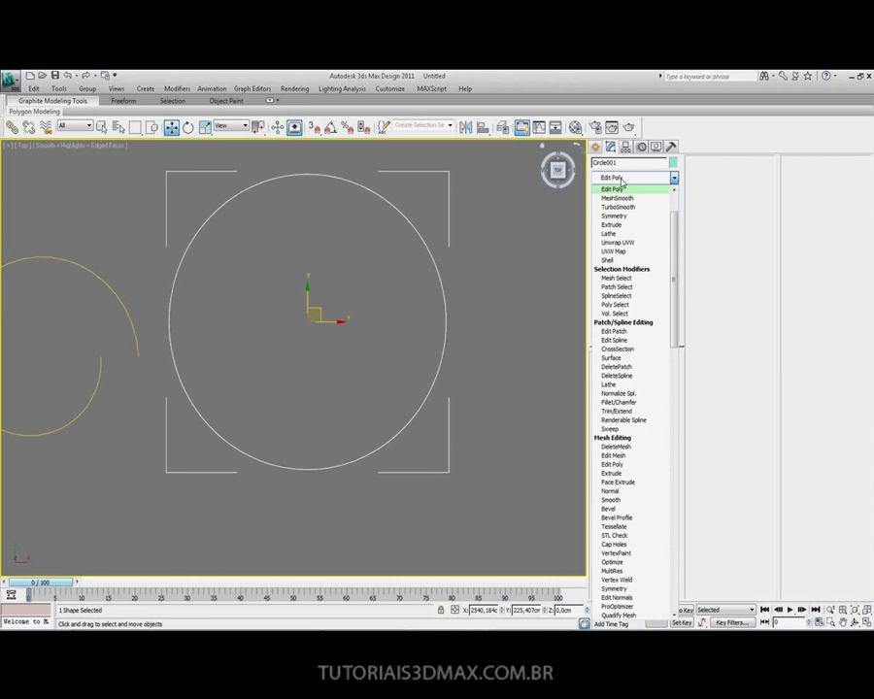
pyautogui.write('xtrude')
pyautogui.click(619, 194)
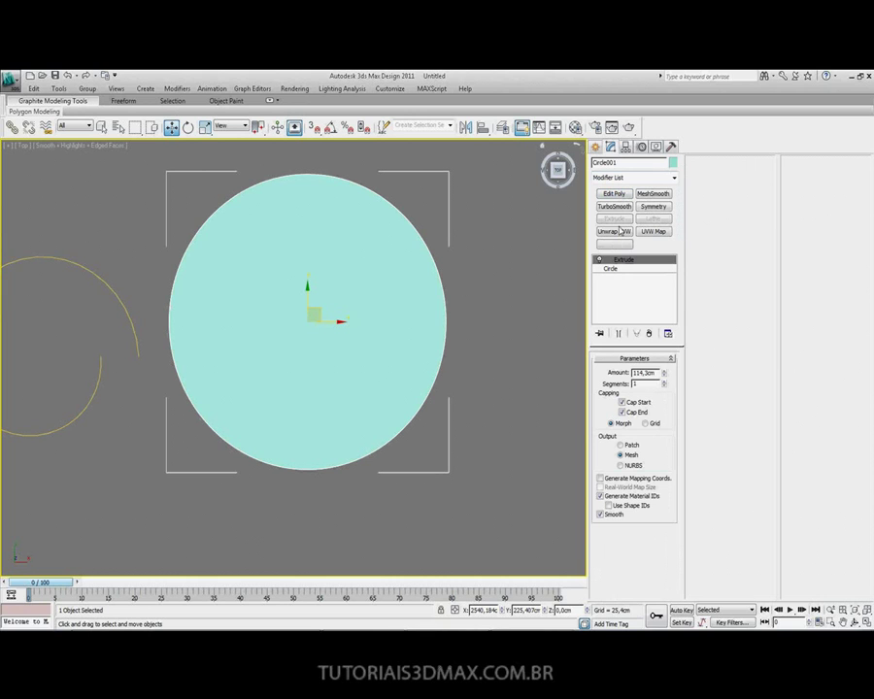
pyautogui.press('p')
pyautogui.moveTo(353, 336)
pyautogui.keyDown('alt'); pyautogui.mouseDown(button='middle')
pyautogui.moveTo(334, 303)
pyautogui.moveTo(369, 292)
pyautogui.mouseUp(button='middle'); pyautogui.keyUp('alt')
pyautogui.click(622, 269)
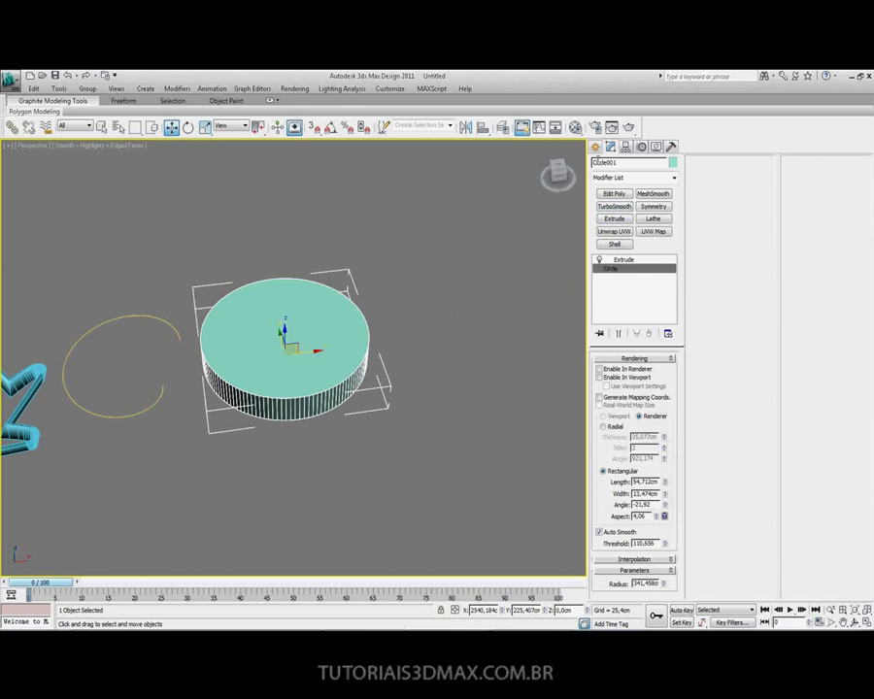
pyautogui.click(595, 147)
pyautogui.click(625, 243)
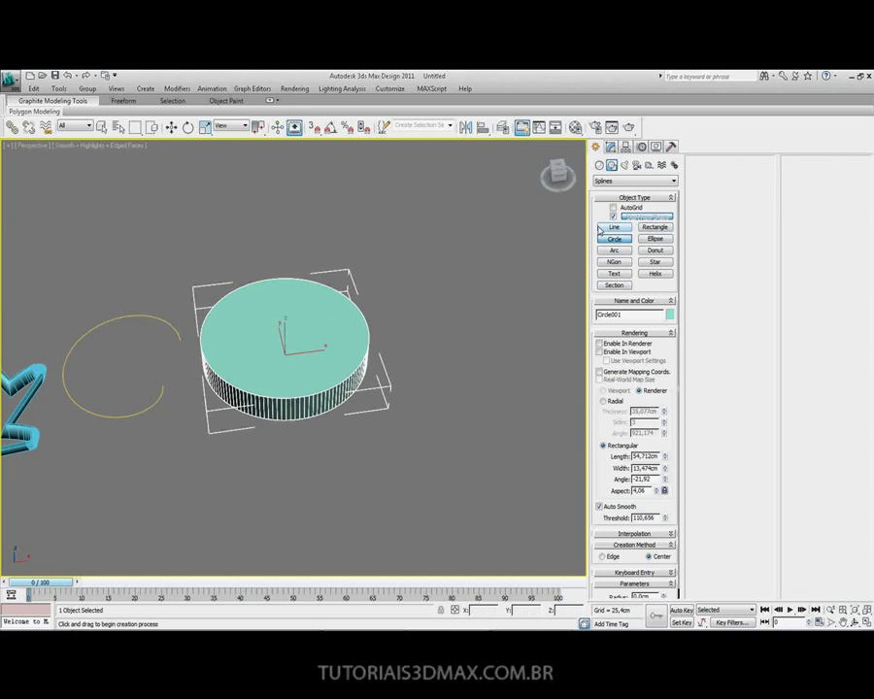
# Draw a new large circle beside the cylinder in Top view and move it into place
pyautogui.moveTo(402, 322); pyautogui.dragTo(354, 319, button='middle')
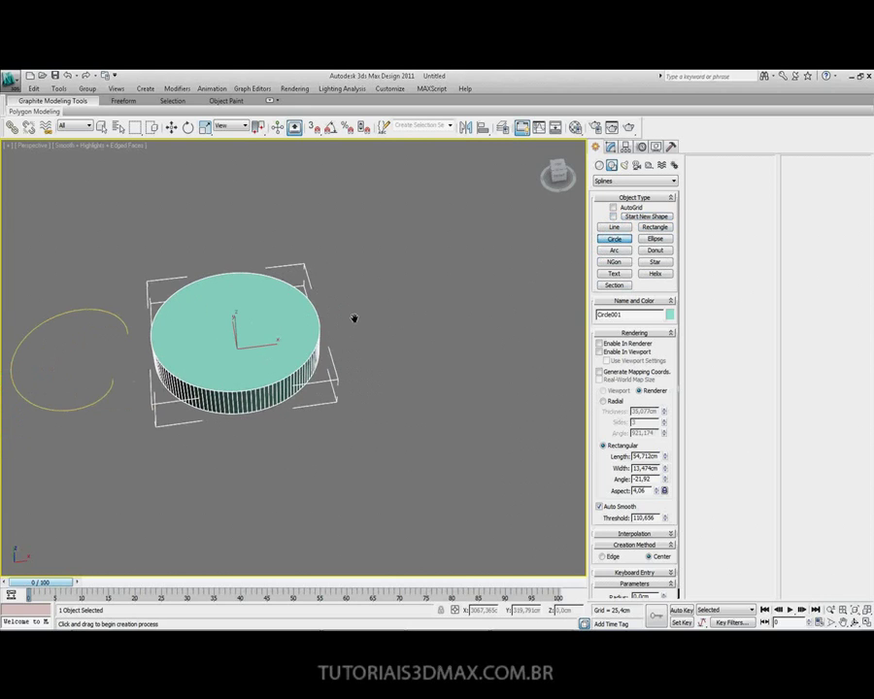
pyautogui.press('t')
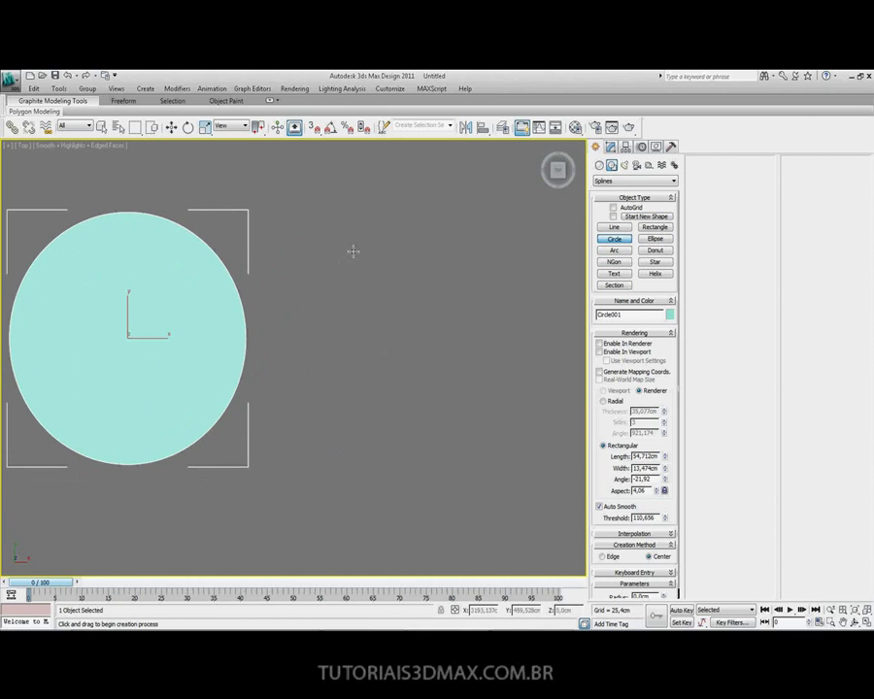
pyautogui.moveTo(372, 233); pyautogui.dragTo(453, 307)
pyautogui.press('w')
pyautogui.moveTo(382, 236); pyautogui.dragTo(401, 336)
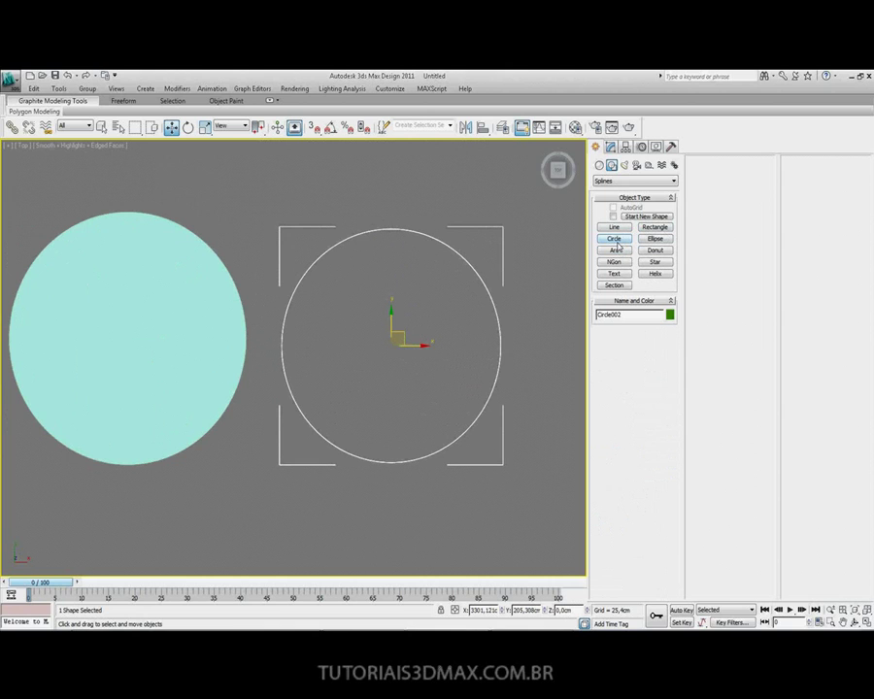
# Draw four smaller circles inside the large circle as part of the same shape
pyautogui.click(615, 240)
pyautogui.moveTo(391, 264); pyautogui.dragTo(407, 272)
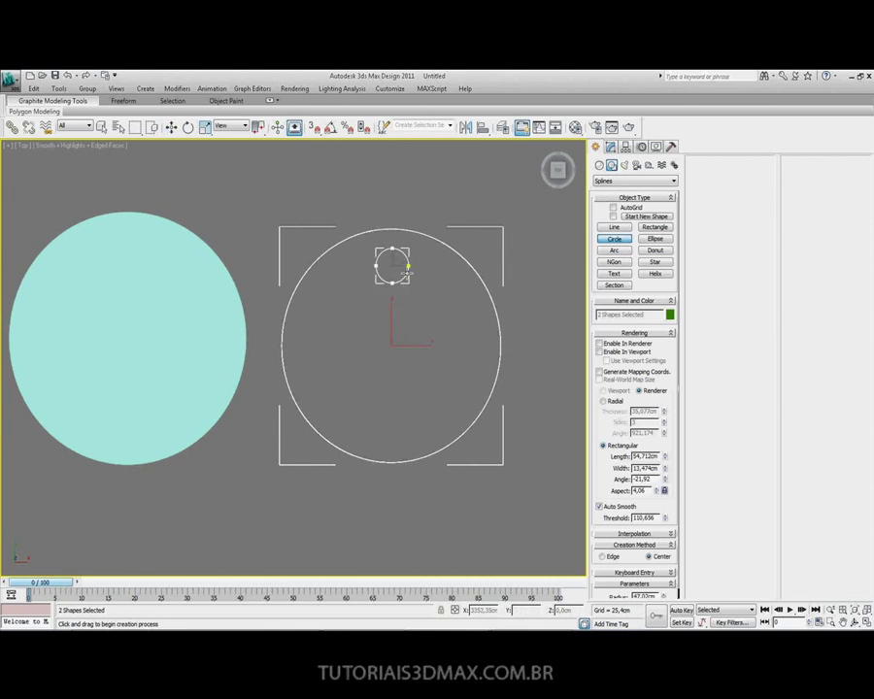
pyautogui.moveTo(450, 344); pyautogui.dragTo(473, 346)
pyautogui.moveTo(382, 409); pyautogui.dragTo(417, 411)
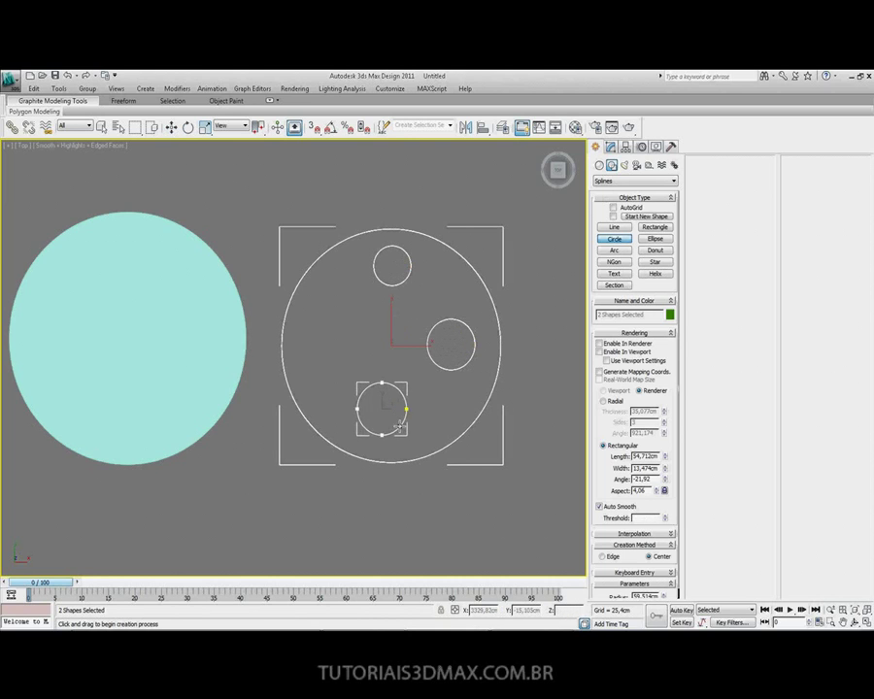
pyautogui.moveTo(324, 314); pyautogui.dragTo(351, 327)
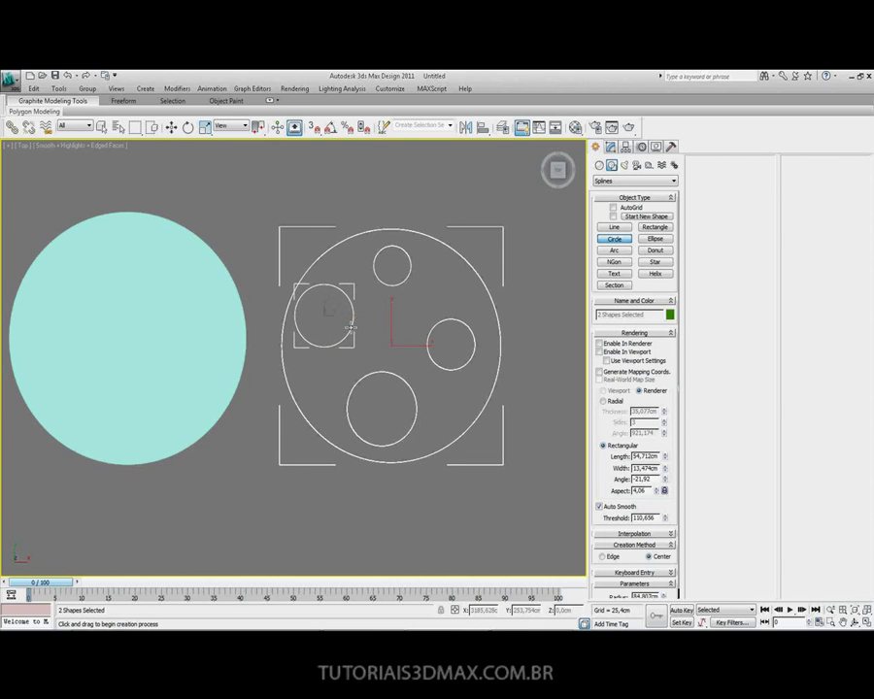
pyautogui.click(171, 128)
pyautogui.click(265, 193)
pyautogui.click(371, 232)
pyautogui.click(483, 342)
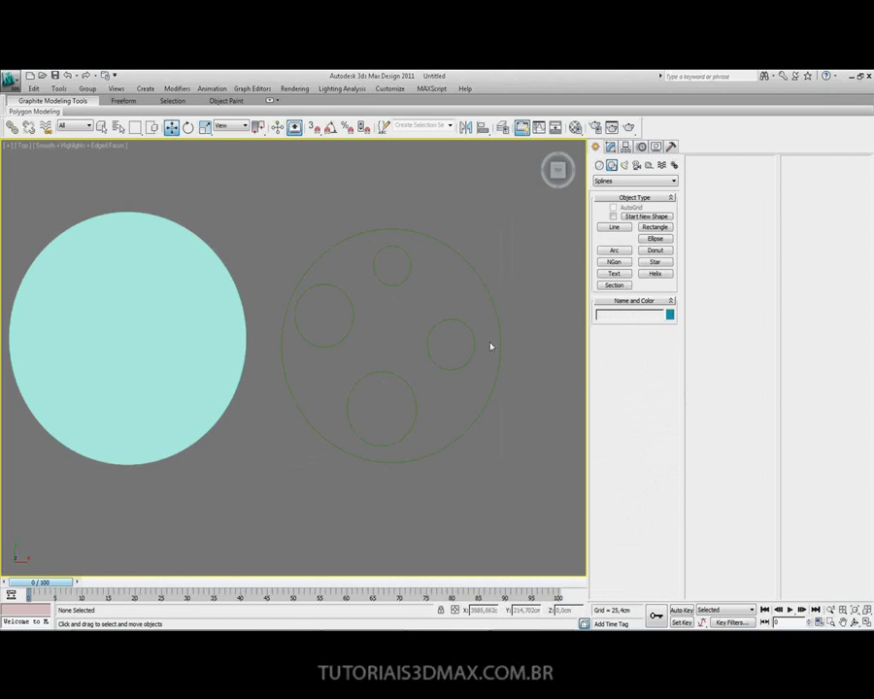
# Click through the scene objects, then window-select Circle002 with its four inner circles
pyautogui.click(472, 337)
pyautogui.scroll(-2, 337, 315)
pyautogui.scroll(-2, 337, 315)
pyautogui.click(182, 342)
pyautogui.moveTo(185, 342); pyautogui.dragTo(341, 319, button='middle')
pyautogui.click(243, 331)
pyautogui.click(205, 352)
pyautogui.click(96, 362)
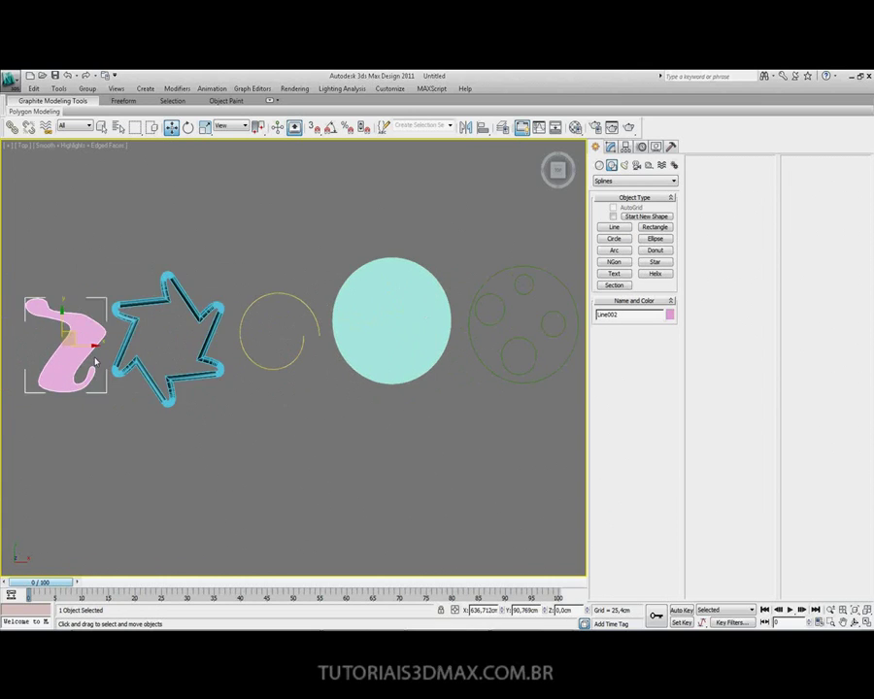
pyautogui.moveTo(96, 363); pyautogui.dragTo(334, 349, button='middle')
pyautogui.moveTo(517, 345)
pyautogui.mouseDown(button='middle')
pyautogui.moveTo(380, 346)
pyautogui.moveTo(247, 326)
pyautogui.mouseUp(button='middle')
pyautogui.moveTo(394, 320); pyautogui.dragTo(287, 309, button='middle')
pyautogui.moveTo(318, 252); pyautogui.dragTo(397, 318)
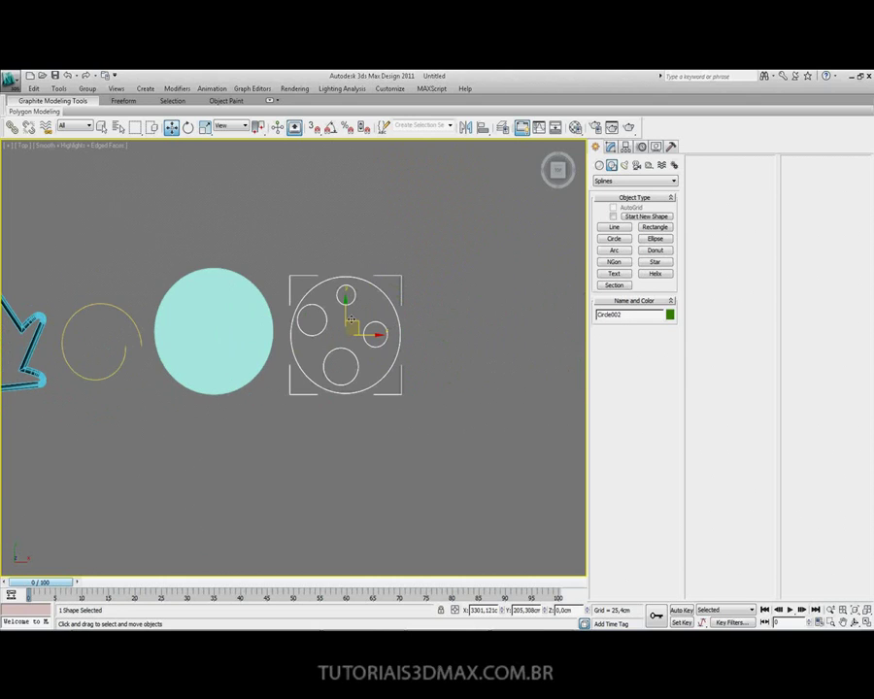
# Extrude Circle002 into a 114.3 cm green disc with four holes and inspect it in Perspective
pyautogui.click(610, 147)
pyautogui.click(618, 179)
pyautogui.scroll(-3, 632, 185)
pyautogui.click(613, 190)
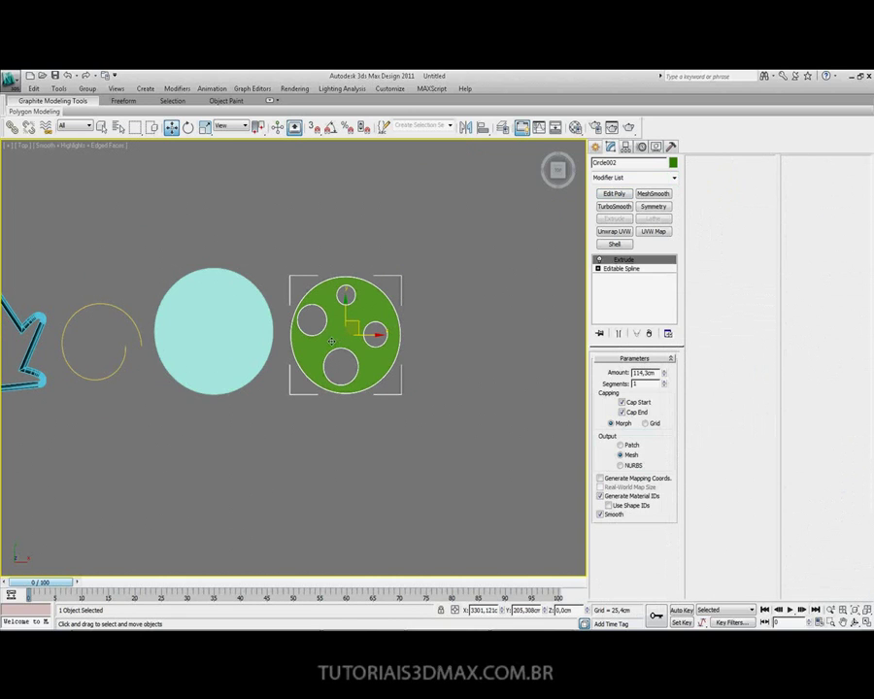
pyautogui.press('p')
pyautogui.keyDown('alt'); pyautogui.moveTo(331, 340); pyautogui.dragTo(344, 307, button='middle'); pyautogui.keyUp('alt')
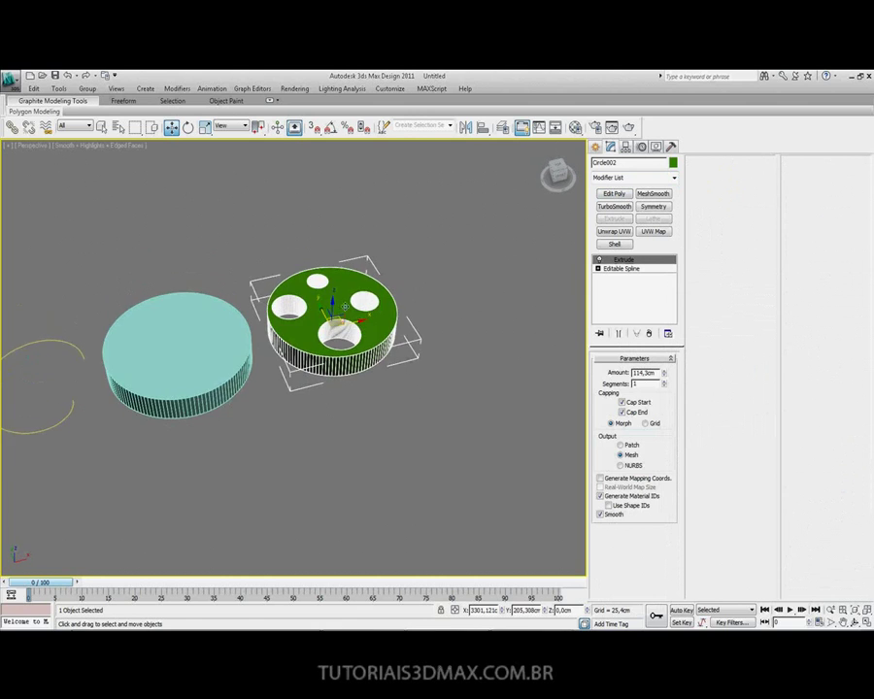
pyautogui.scroll(1, 344, 307)
pyautogui.scroll(3, 281, 339)
pyautogui.scroll(2, 279, 335)
pyautogui.scroll(1, 279, 345)
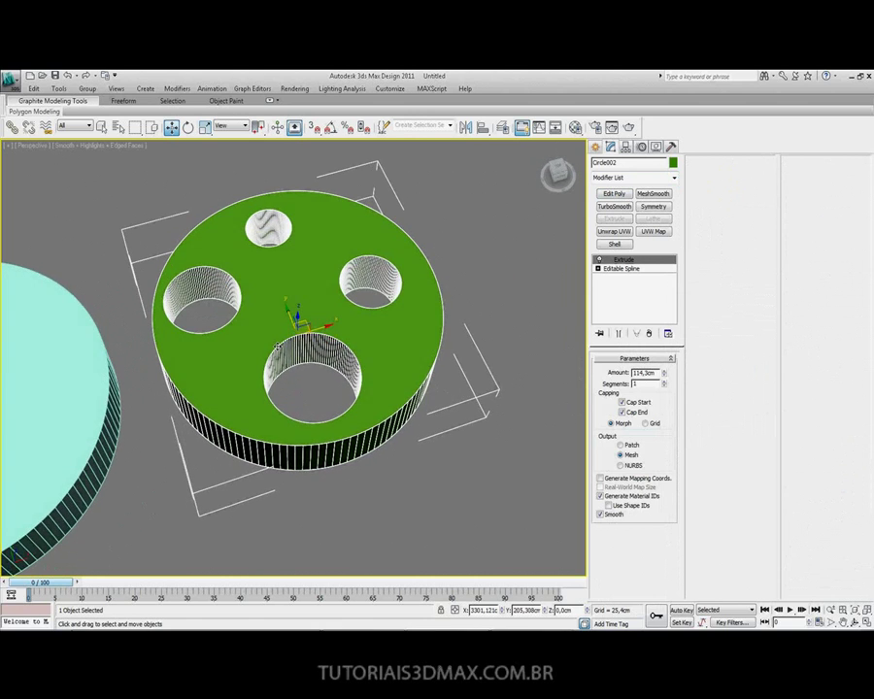
pyautogui.keyDown('alt'); pyautogui.moveTo(278, 346); pyautogui.dragTo(523, 304, button='middle'); pyautogui.keyUp('alt')
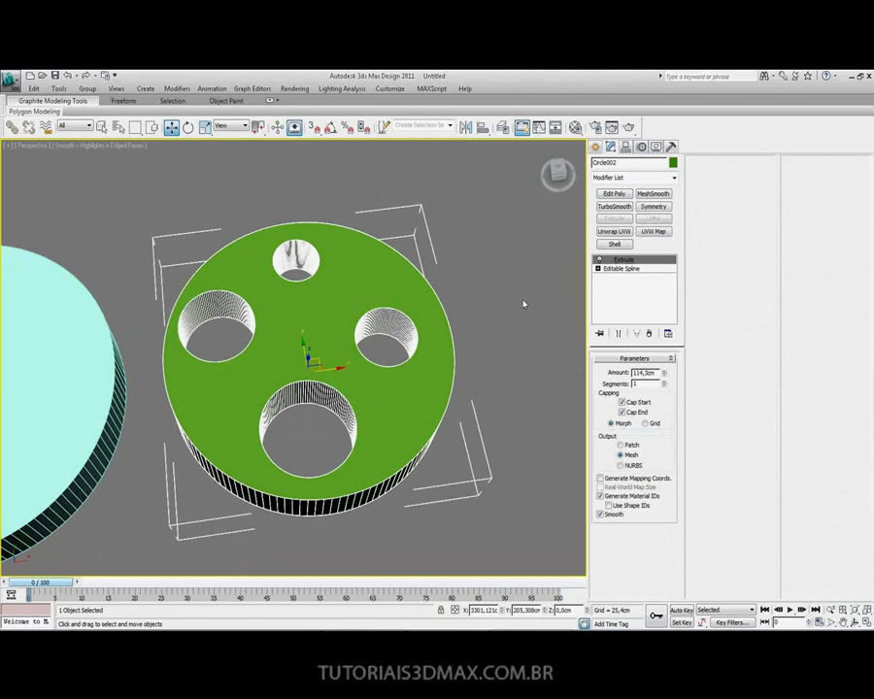
pyautogui.click(597, 146)
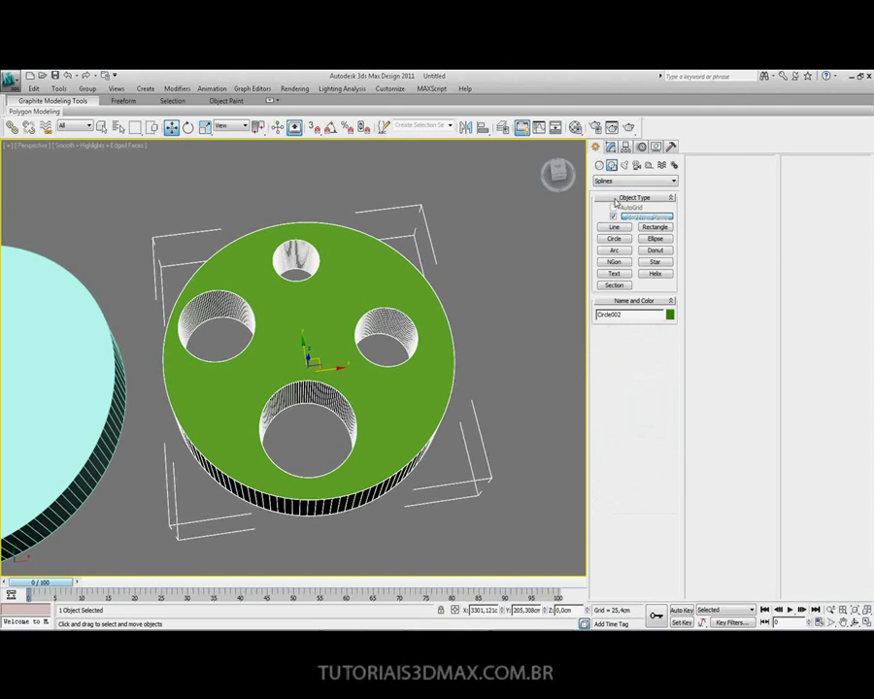
# Deselect the disc and zoom out to see the star, helix, cylinder and holed disc together
pyautogui.click(614, 218)
pyautogui.click(614, 221)
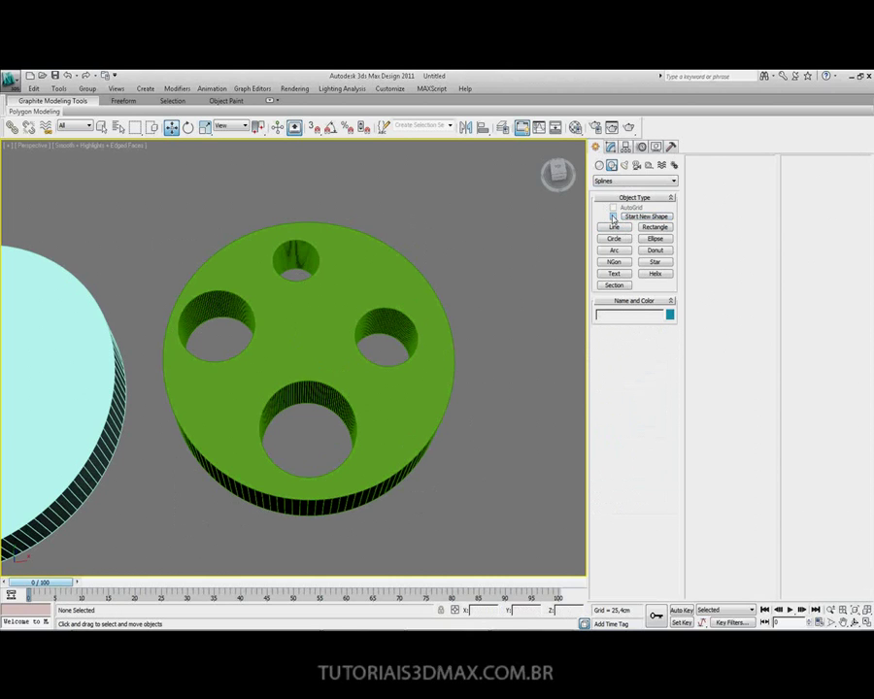
pyautogui.moveTo(410, 336)
pyautogui.keyDown('alt'); pyautogui.mouseDown(button='middle')
pyautogui.moveTo(330, 309)
pyautogui.moveTo(333, 227)
pyautogui.moveTo(341, 318)
pyautogui.moveTo(325, 347)
pyautogui.mouseUp(button='middle'); pyautogui.keyUp('alt')
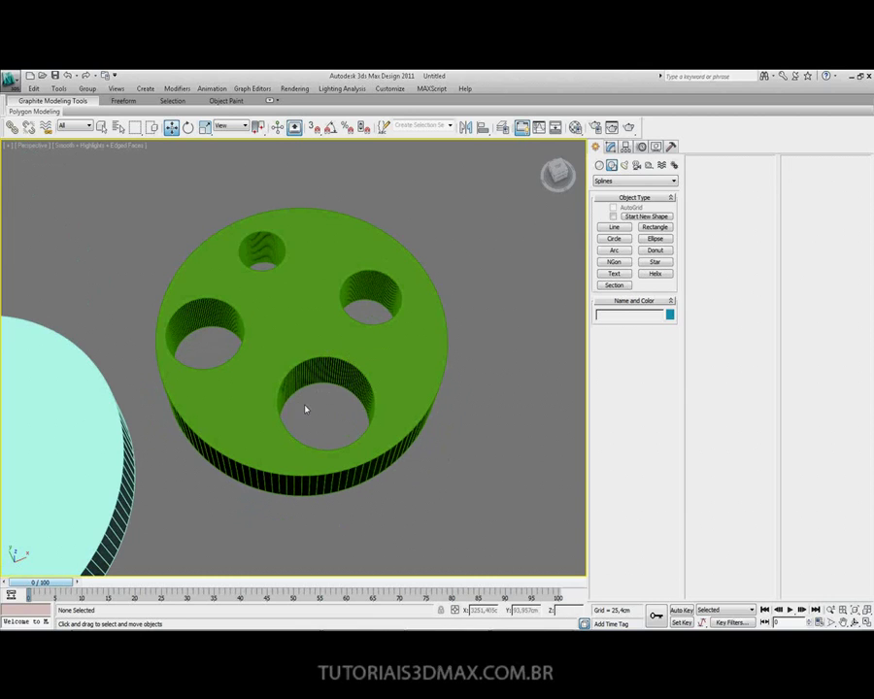
pyautogui.moveTo(384, 364)
pyautogui.mouseDown(button='middle')
pyautogui.moveTo(337, 335)
pyautogui.moveTo(294, 342)
pyautogui.moveTo(253, 283)
pyautogui.moveTo(307, 352)
pyautogui.moveTo(367, 341)
pyautogui.moveTo(385, 302)
pyautogui.moveTo(406, 288)
pyautogui.moveTo(380, 303)
pyautogui.moveTo(414, 277)
pyautogui.moveTo(398, 316)
pyautogui.moveTo(417, 305)
pyautogui.moveTo(406, 297)
pyautogui.mouseUp(button='middle')
pyautogui.scroll(-3, 337, 335)
pyautogui.scroll(-2, 399, 334)
pyautogui.scroll(-1, 392, 306)
pyautogui.scroll(-2, 406, 287)
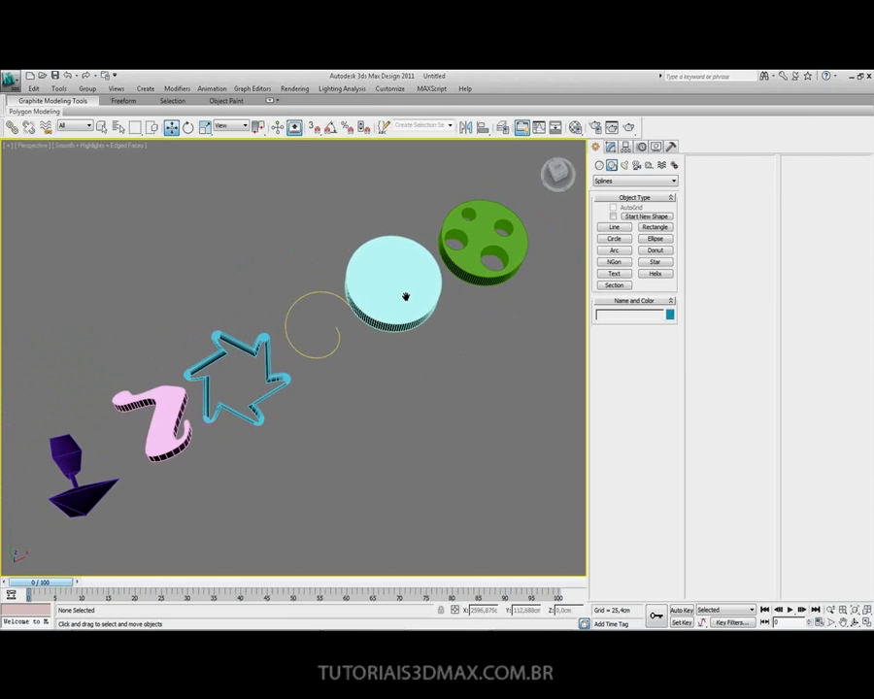